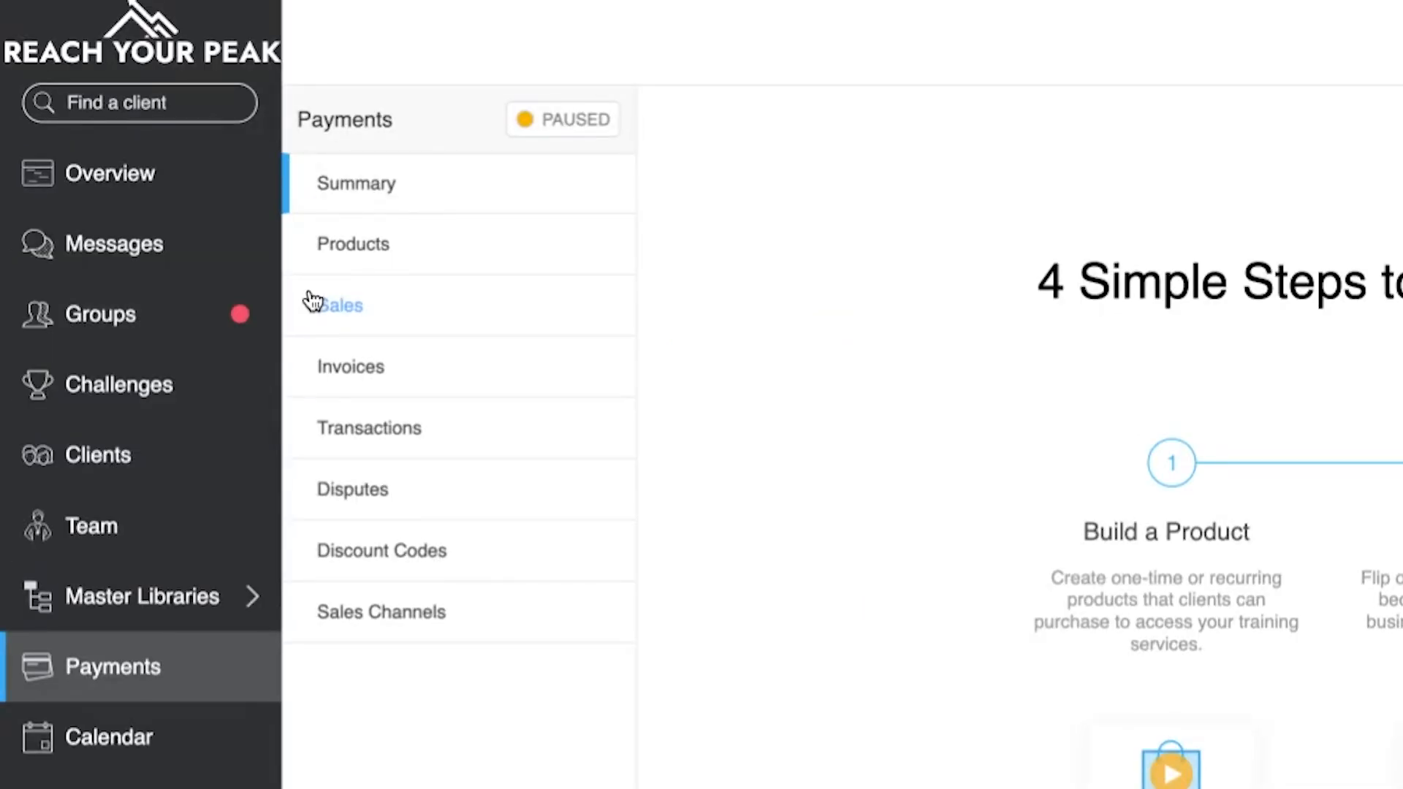
- Add a new product in Payments named "7 day free trial"
left_click(363, 267)
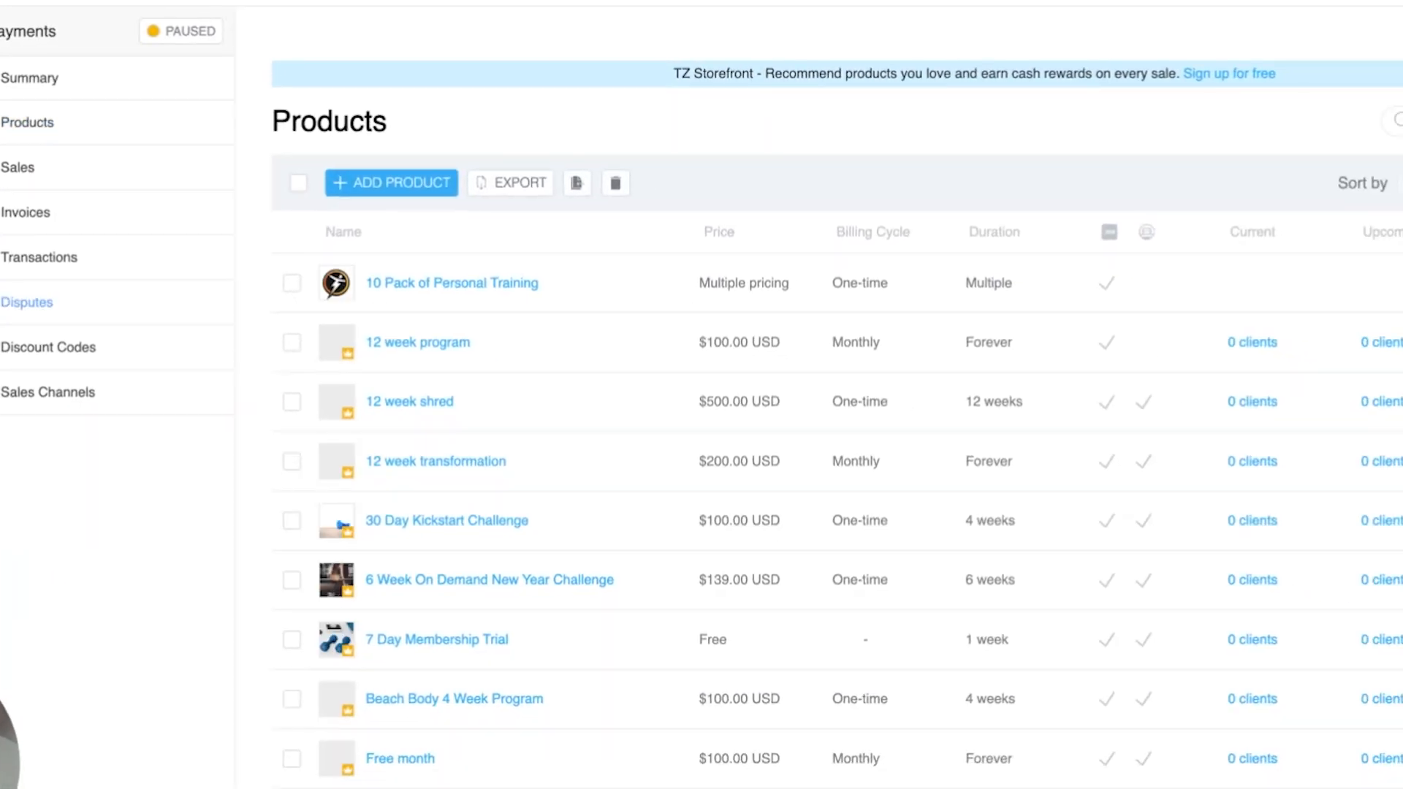
left_click(401, 183)
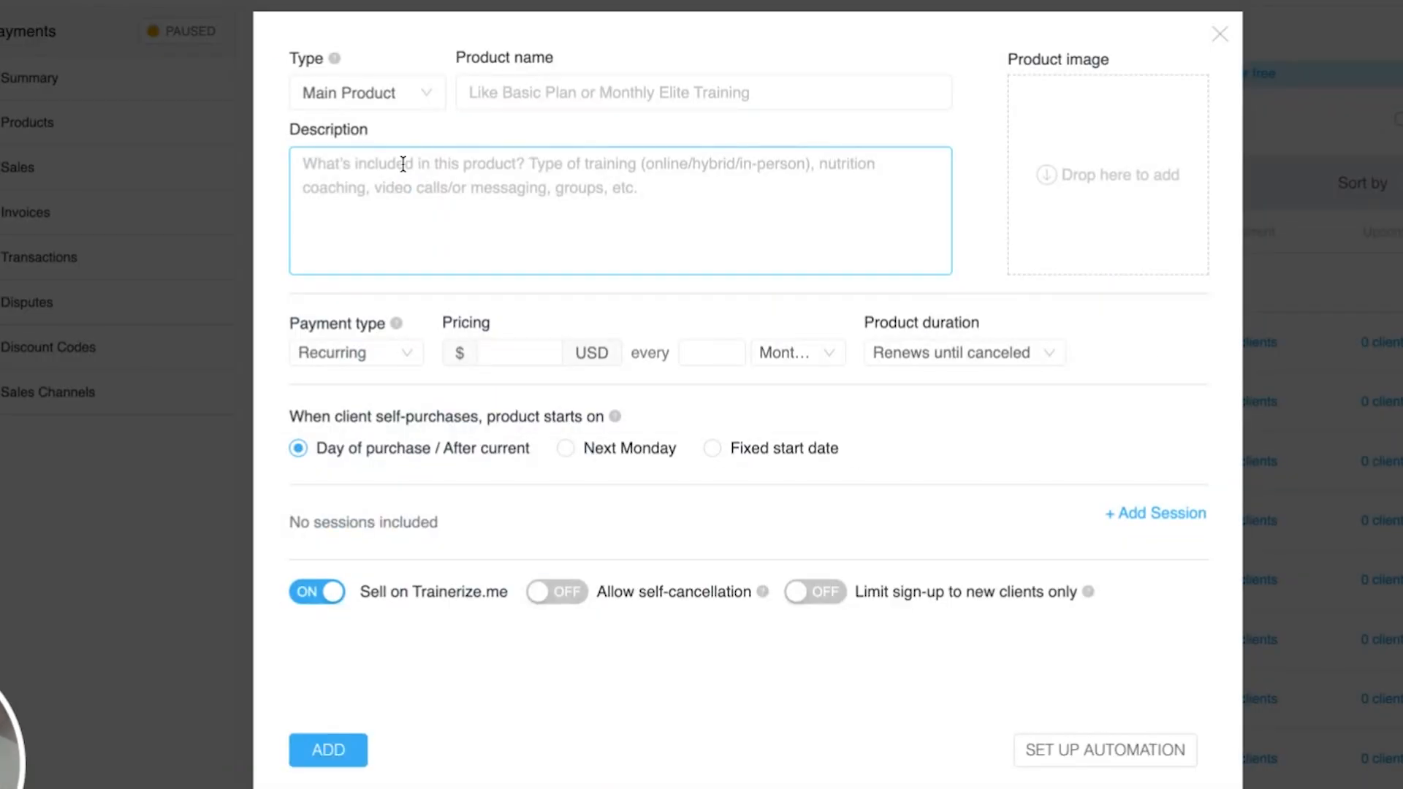
left_click(511, 102)
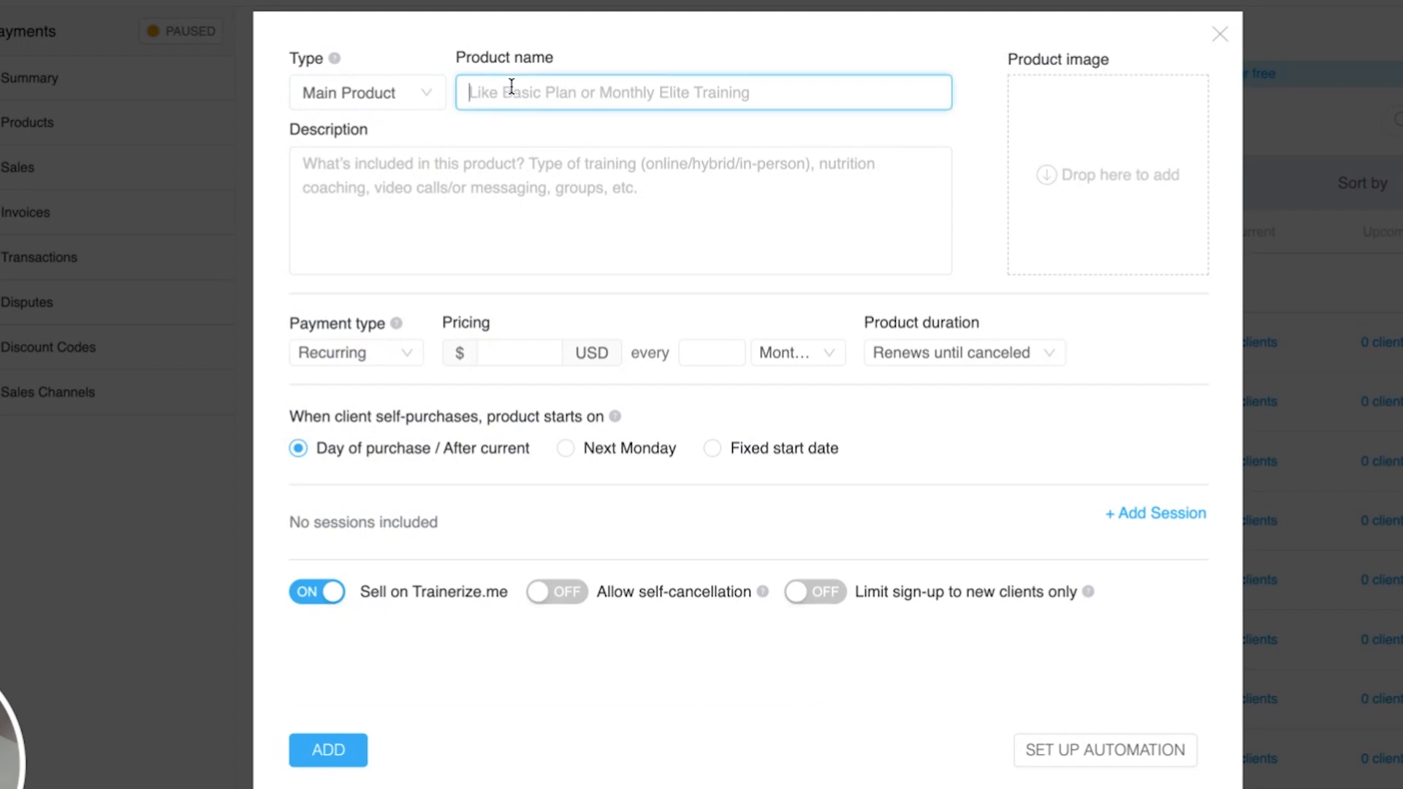
type("7 day free ")
type("tria")
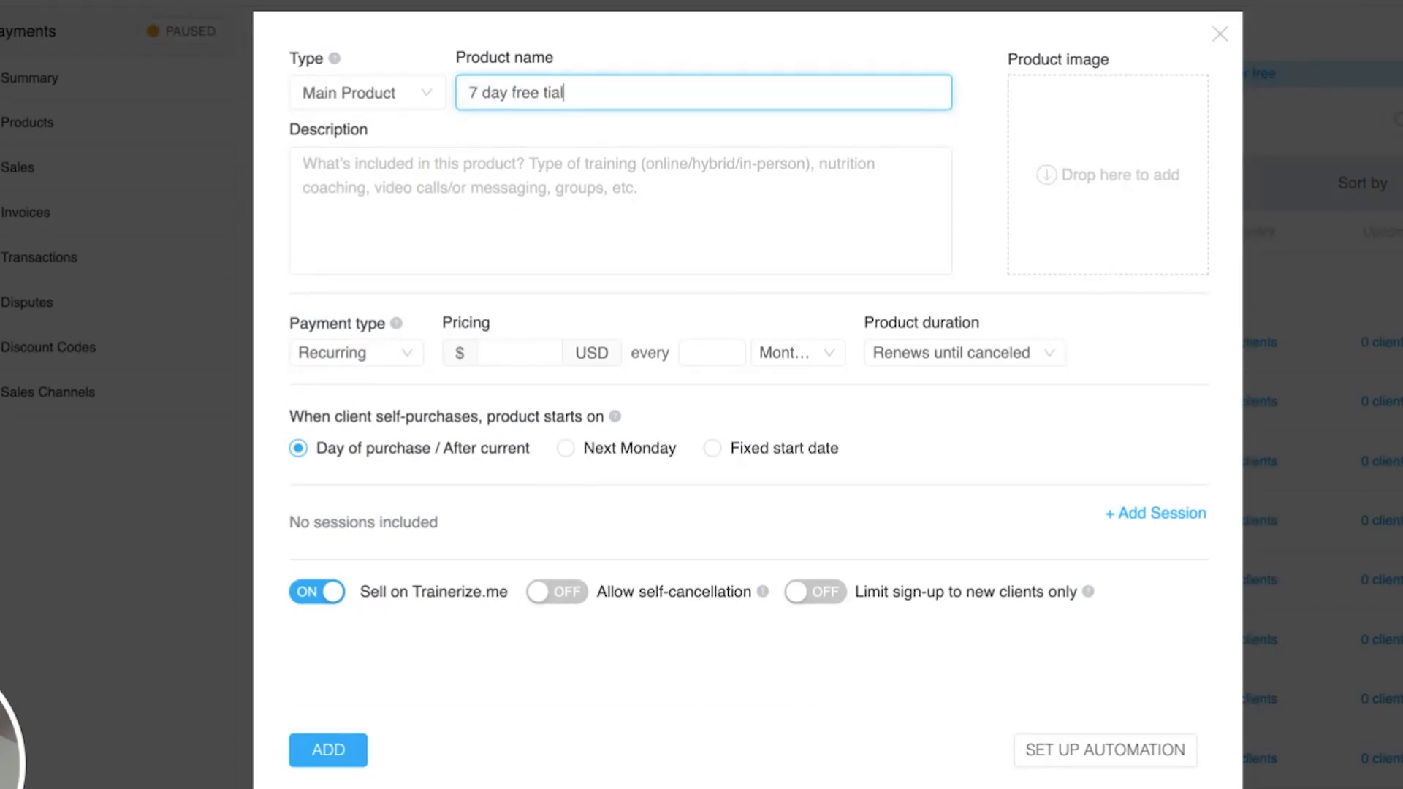
key("BackSpace")
key("BackSpace")
type("rial")
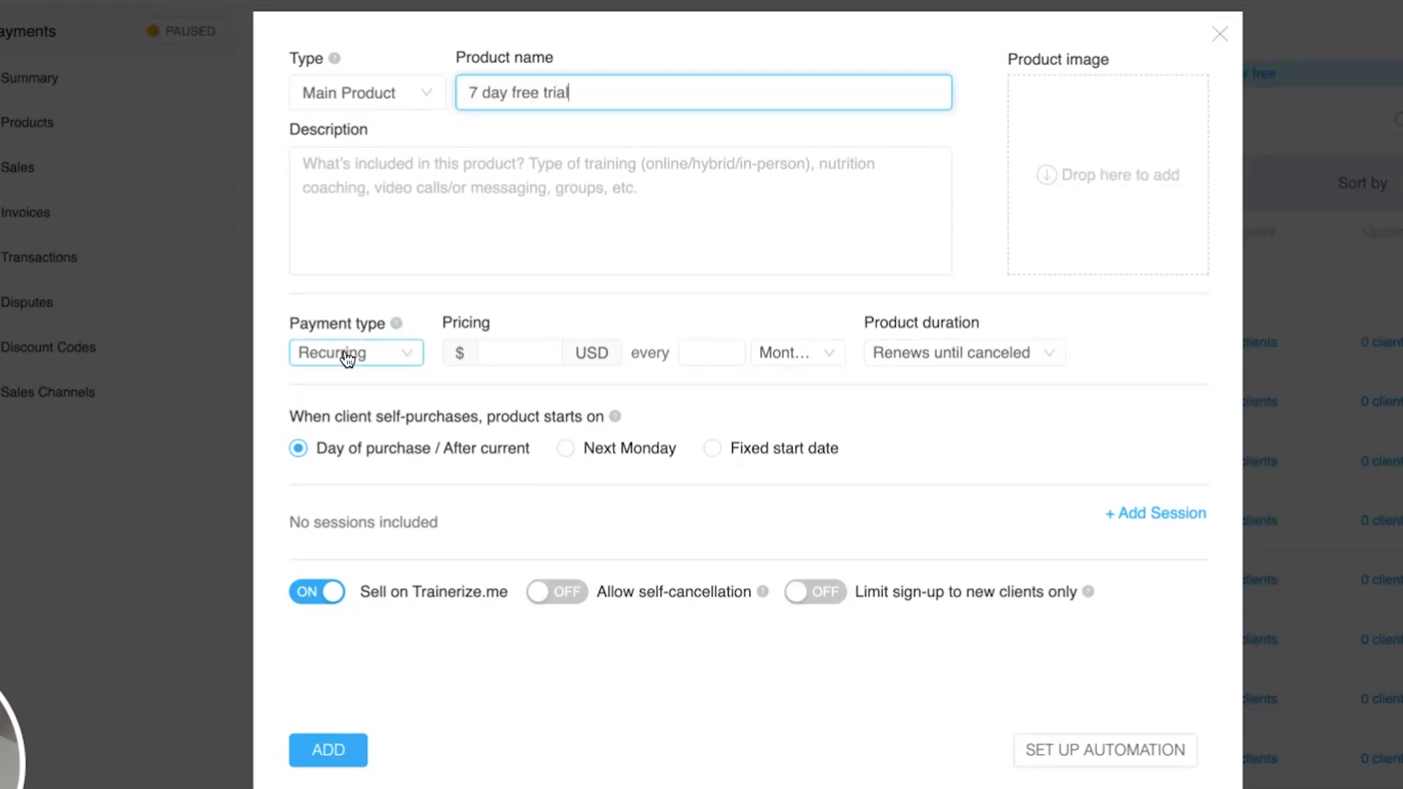
- Set the payment type to Free and the product duration to 1 week
left_click(369, 381)
left_click(376, 356)
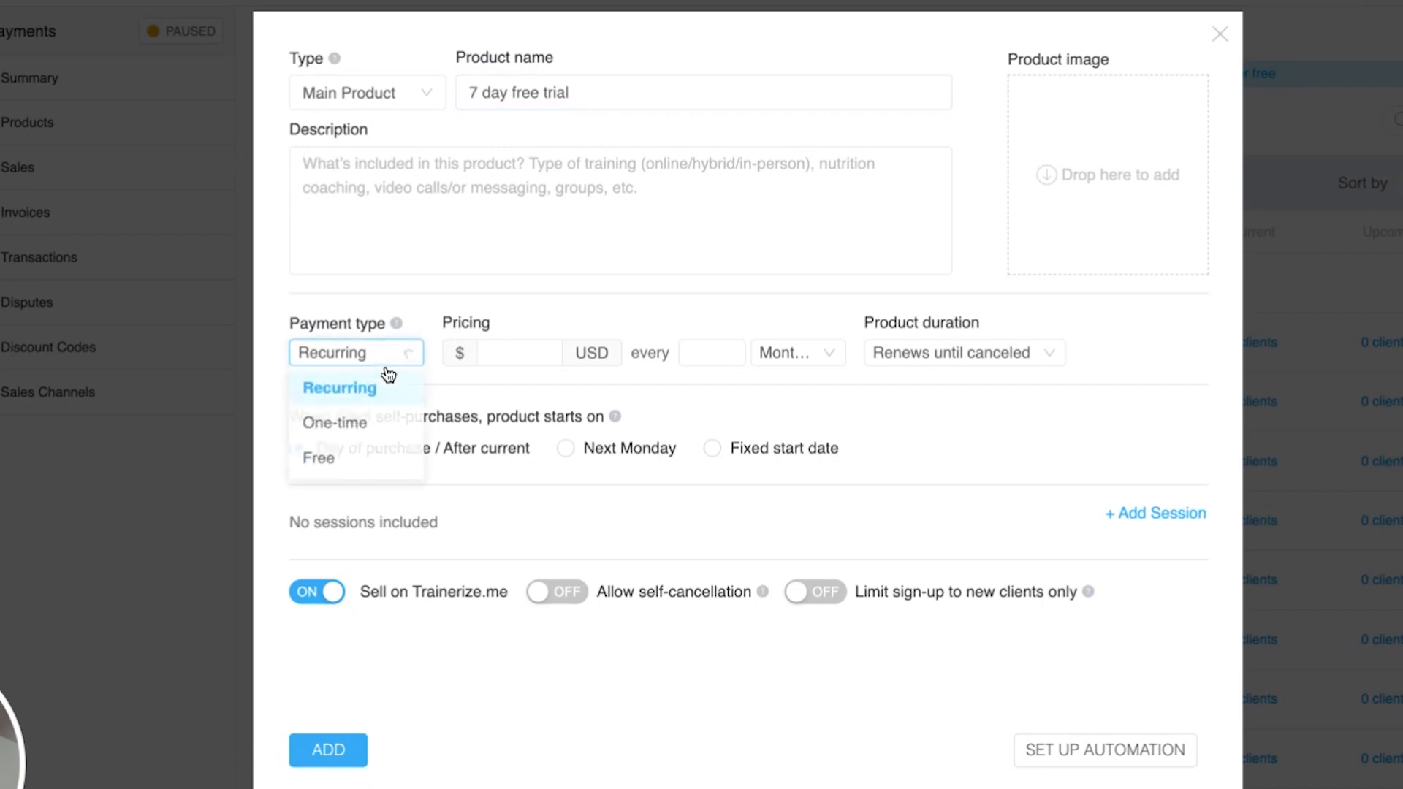
left_click(395, 460)
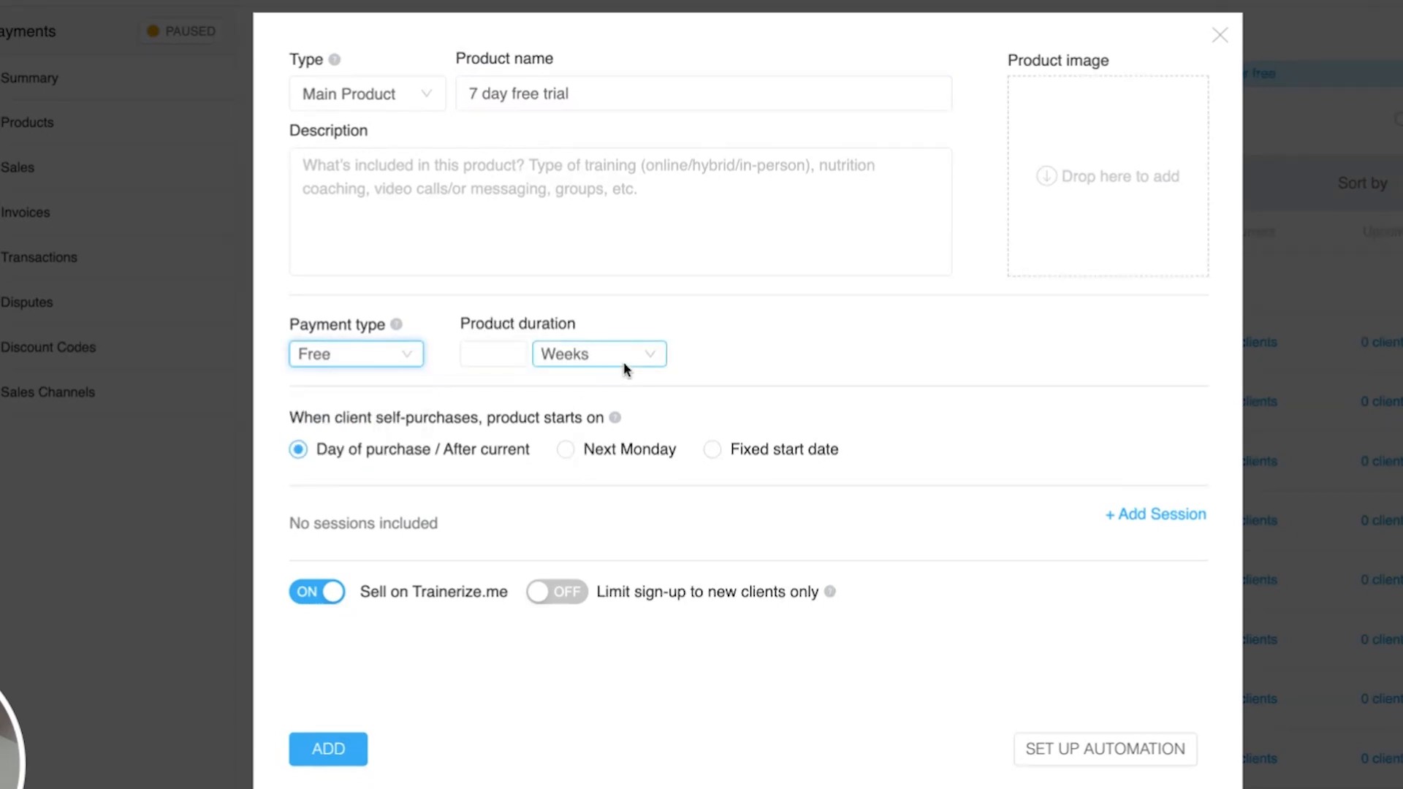
left_click(489, 361)
type("1")
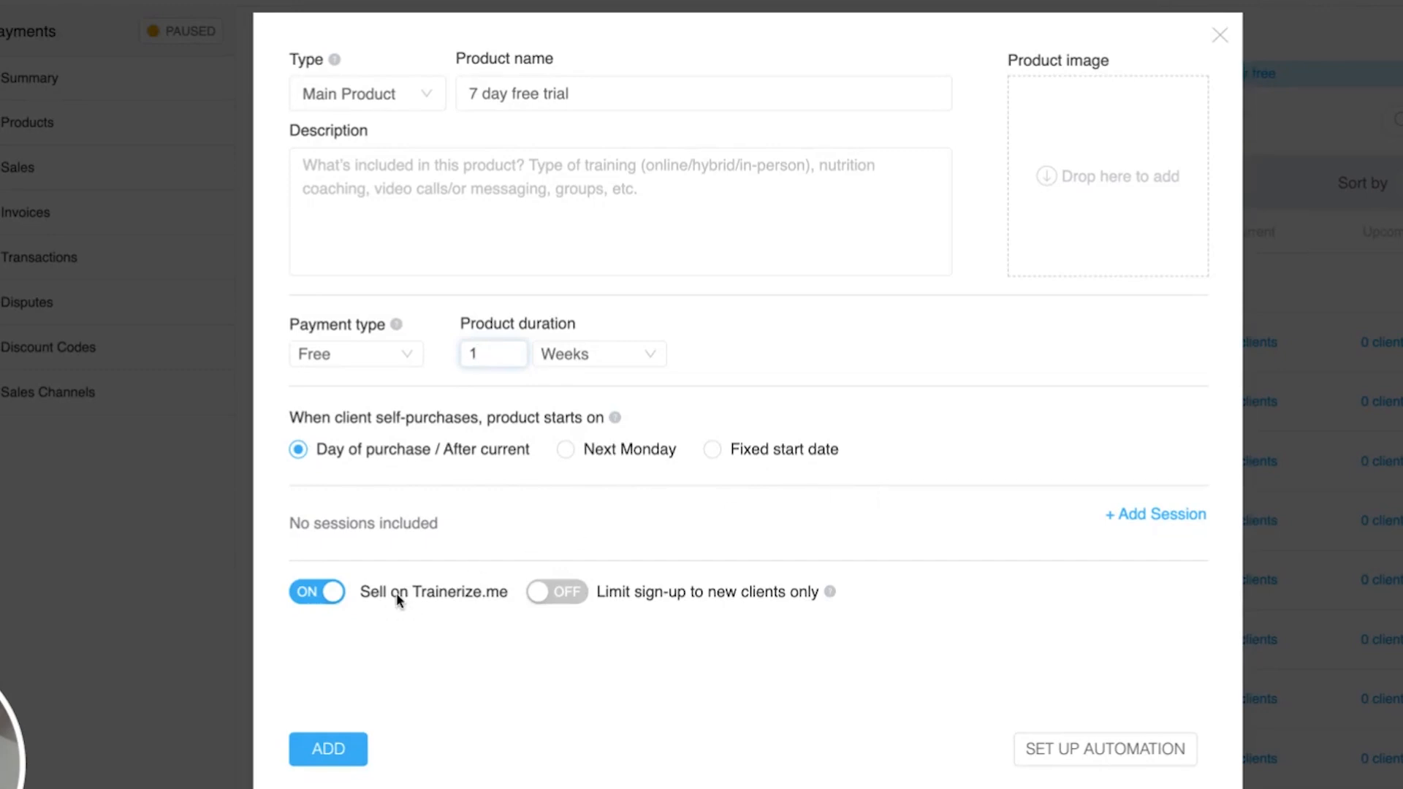
- Turn on Limit sign-up to new clients only
triple_click(368, 589)
left_click(369, 588)
left_click(553, 591)
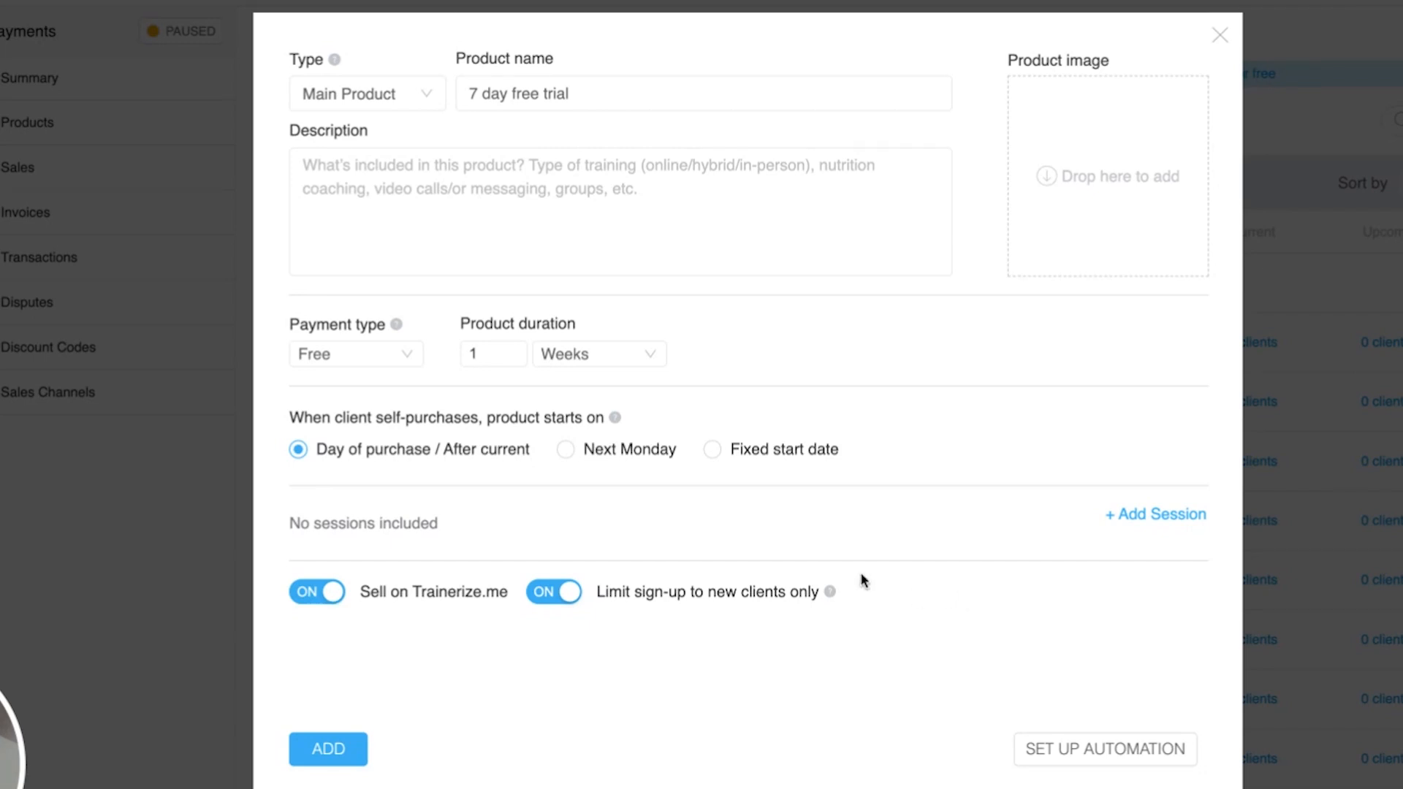
- Open the product's automation setup and enable Assign to a trainer for the first purchase
left_click(1120, 752)
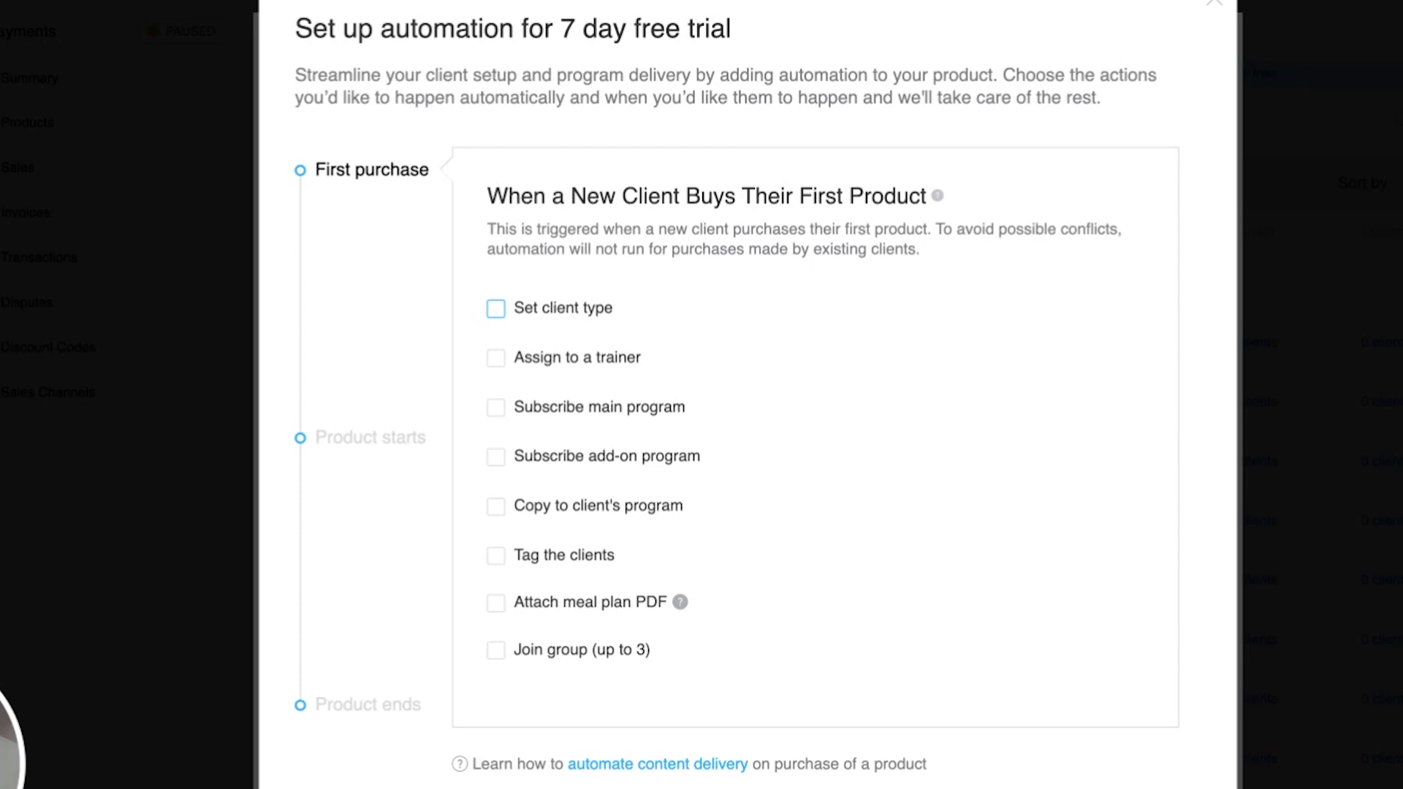
left_click(568, 362)
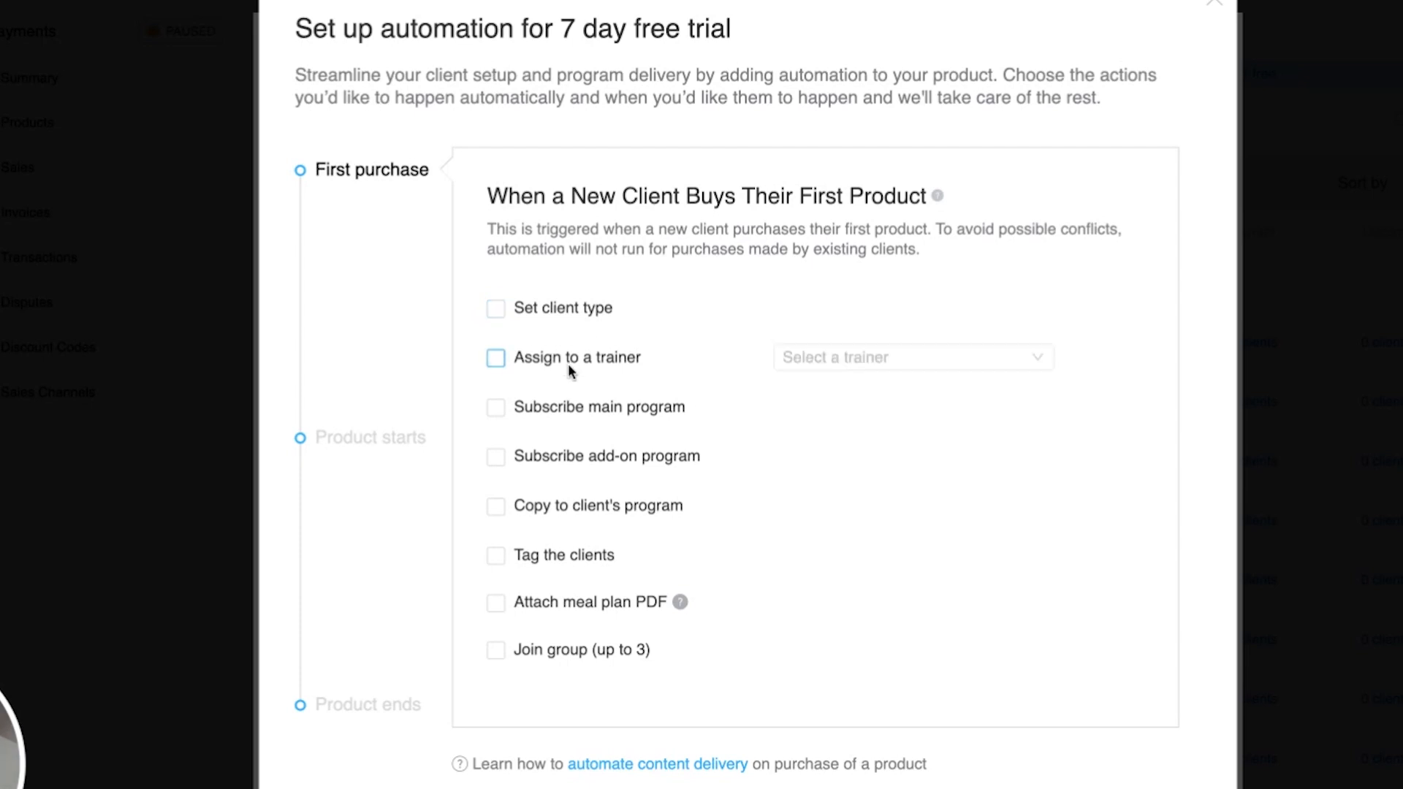
left_click(852, 365)
left_click(768, 366)
- Enable Subscribe main program on first purchase and choose the 12 week program
left_click(605, 408)
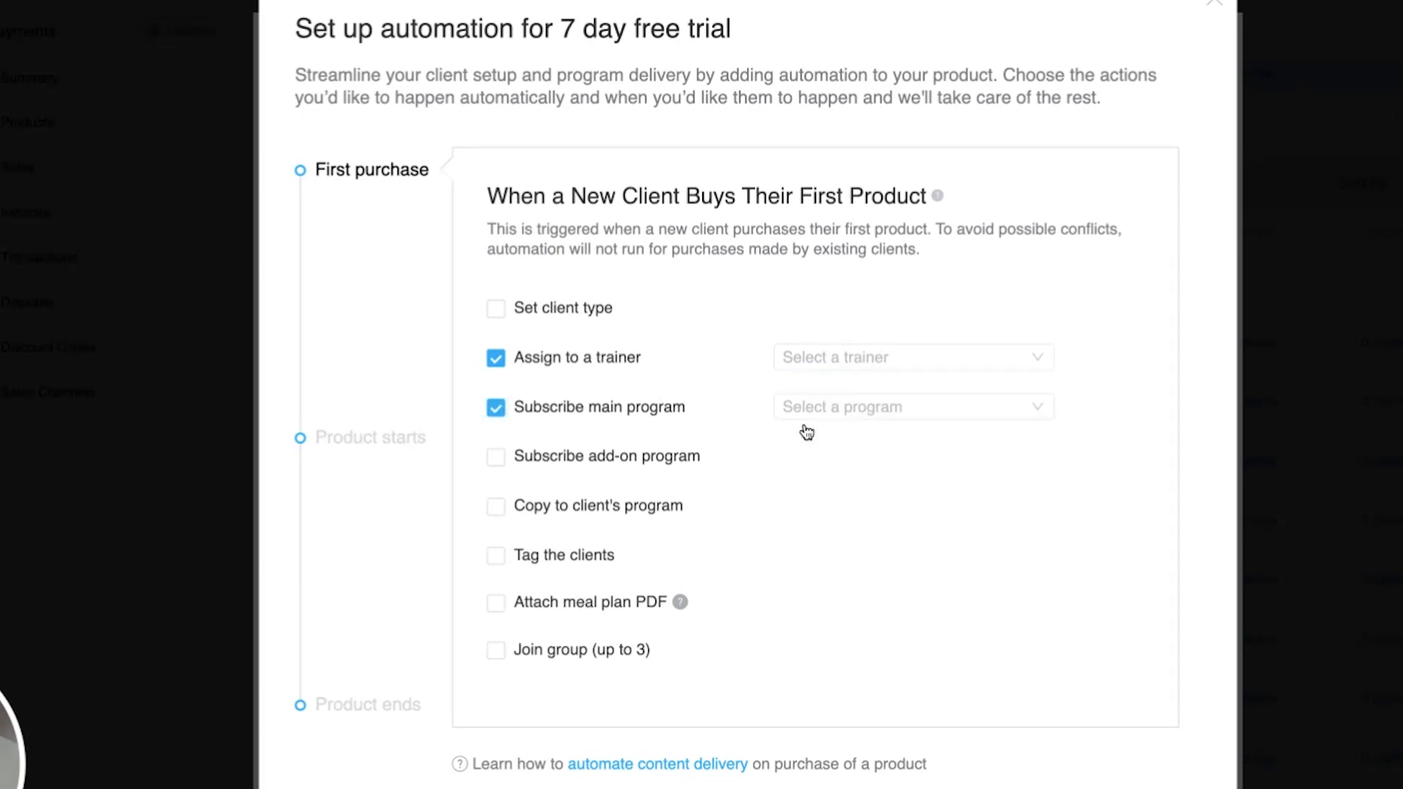
left_click(831, 417)
left_click(902, 458)
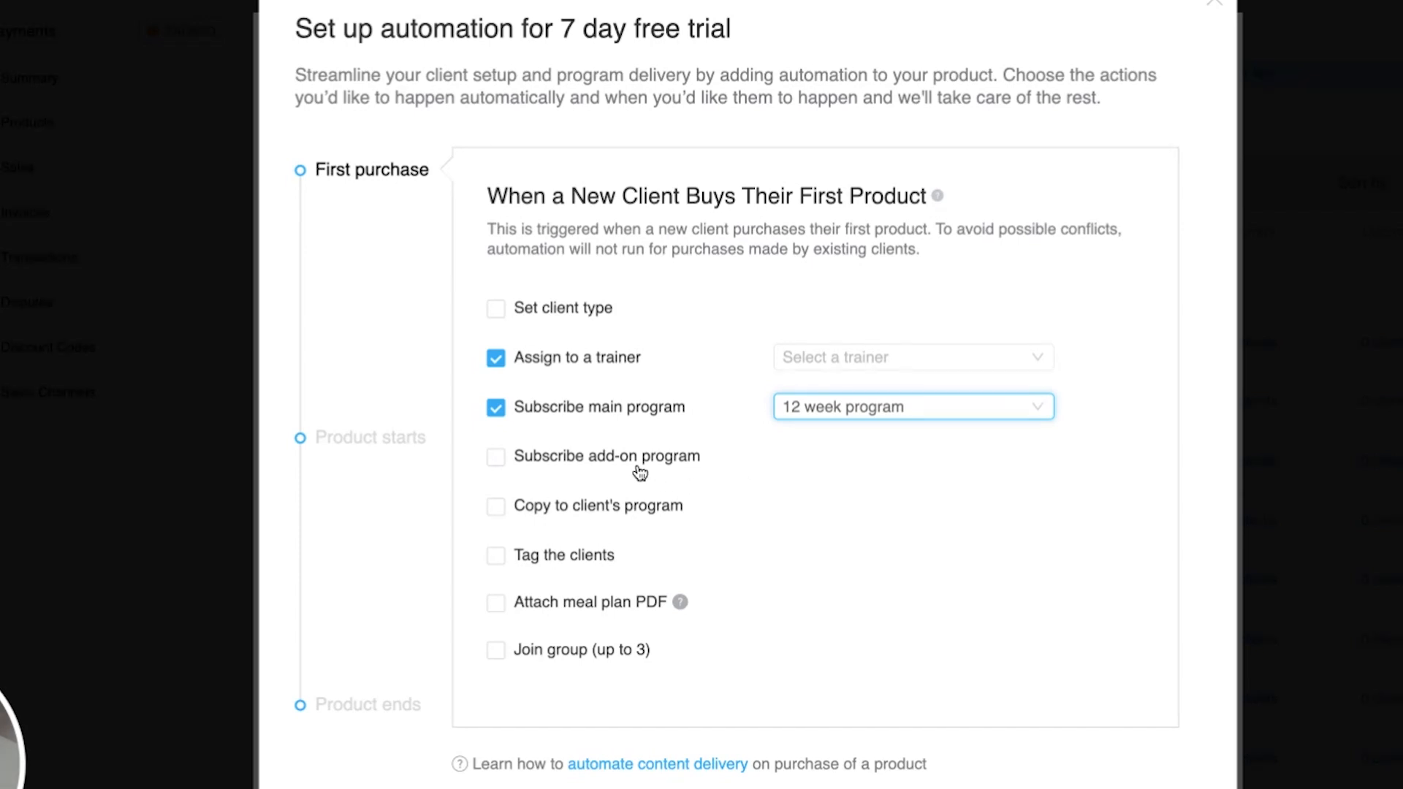
left_click(537, 567)
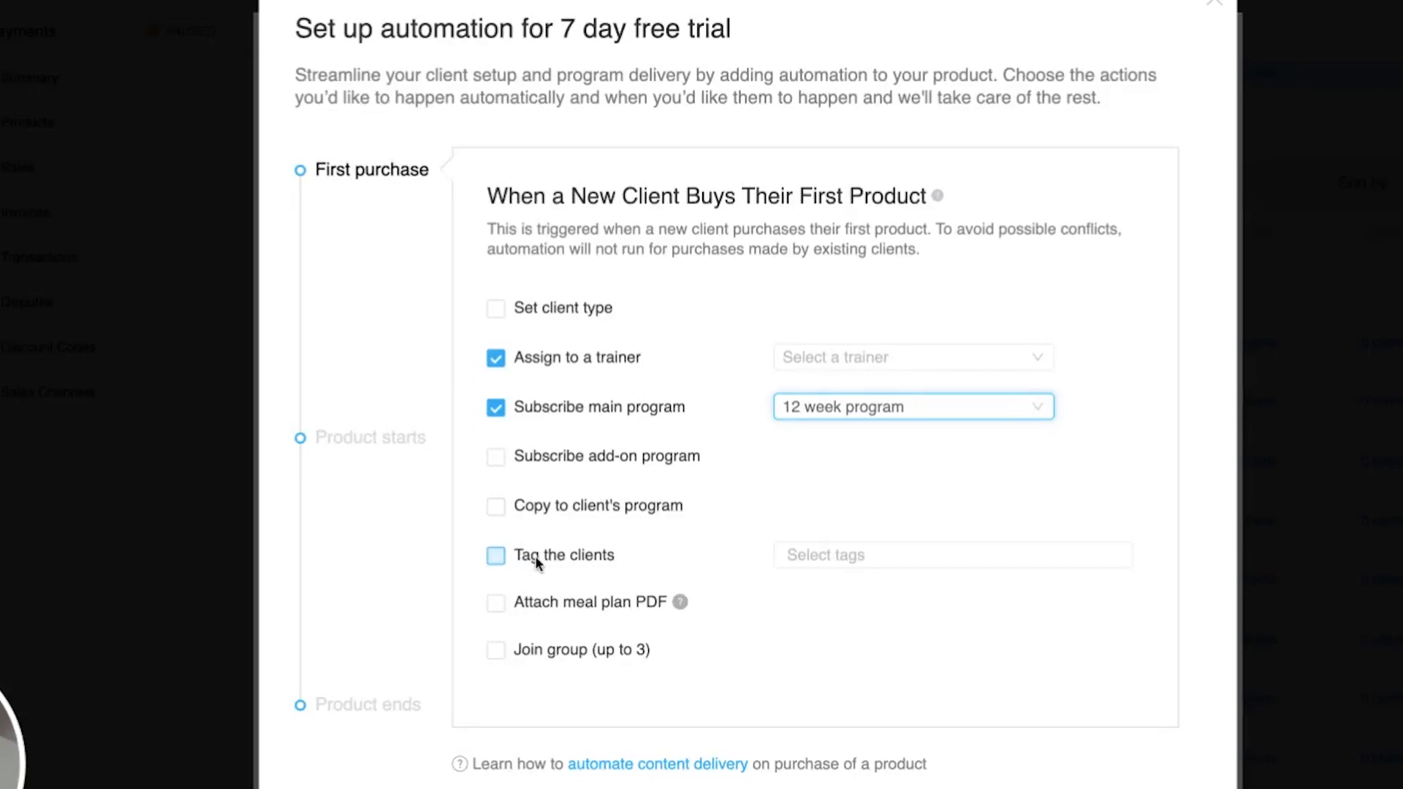
left_click(793, 553)
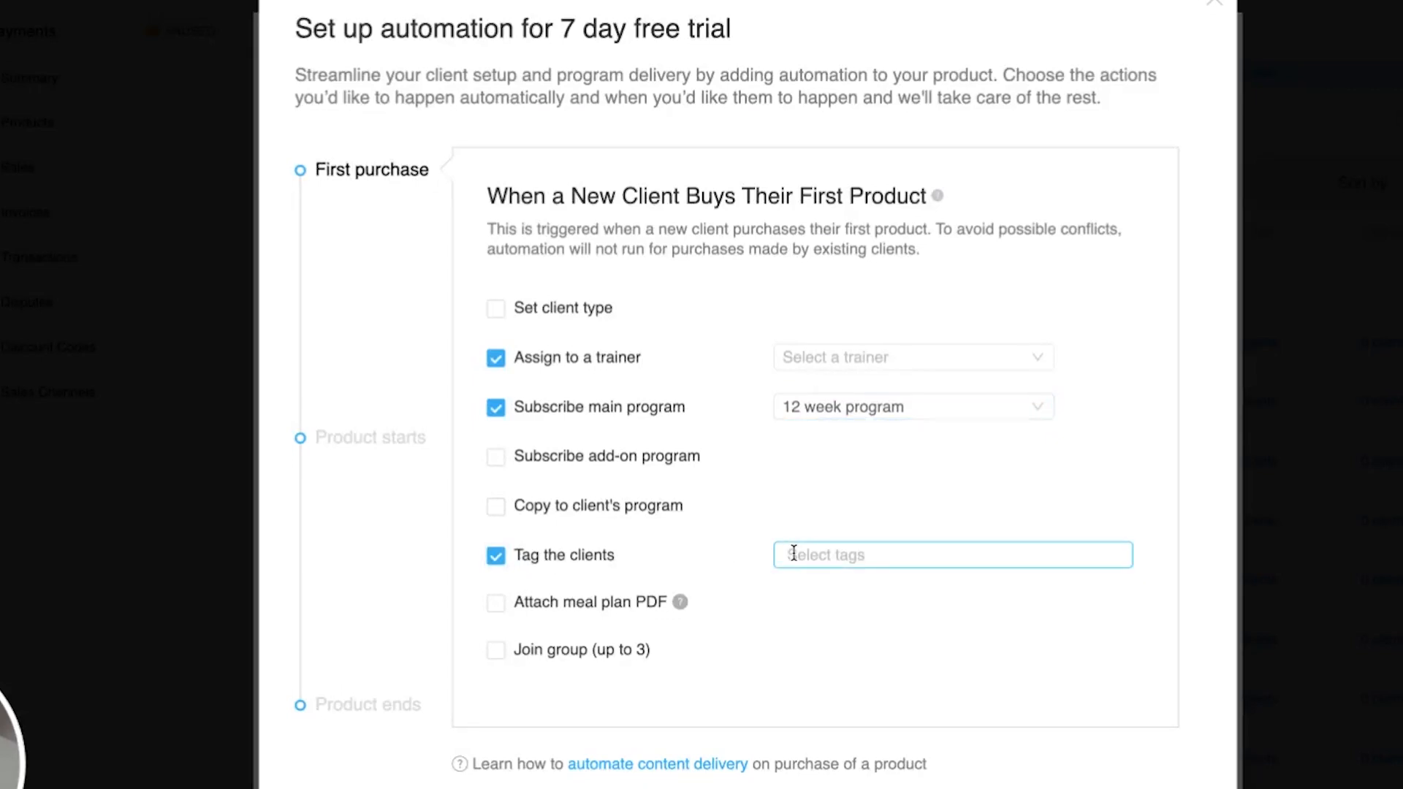
left_click(794, 553)
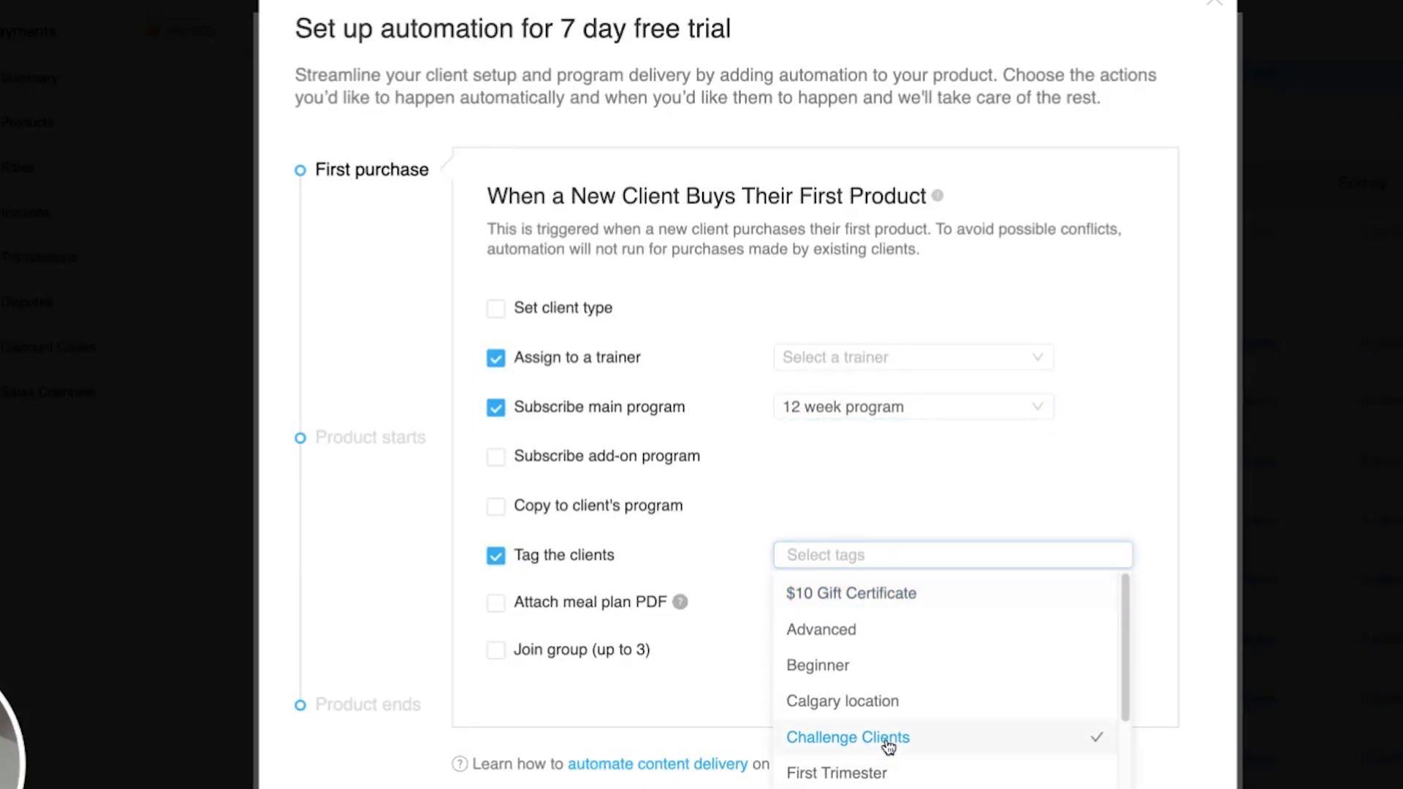
scroll(934, 743, "down", 3)
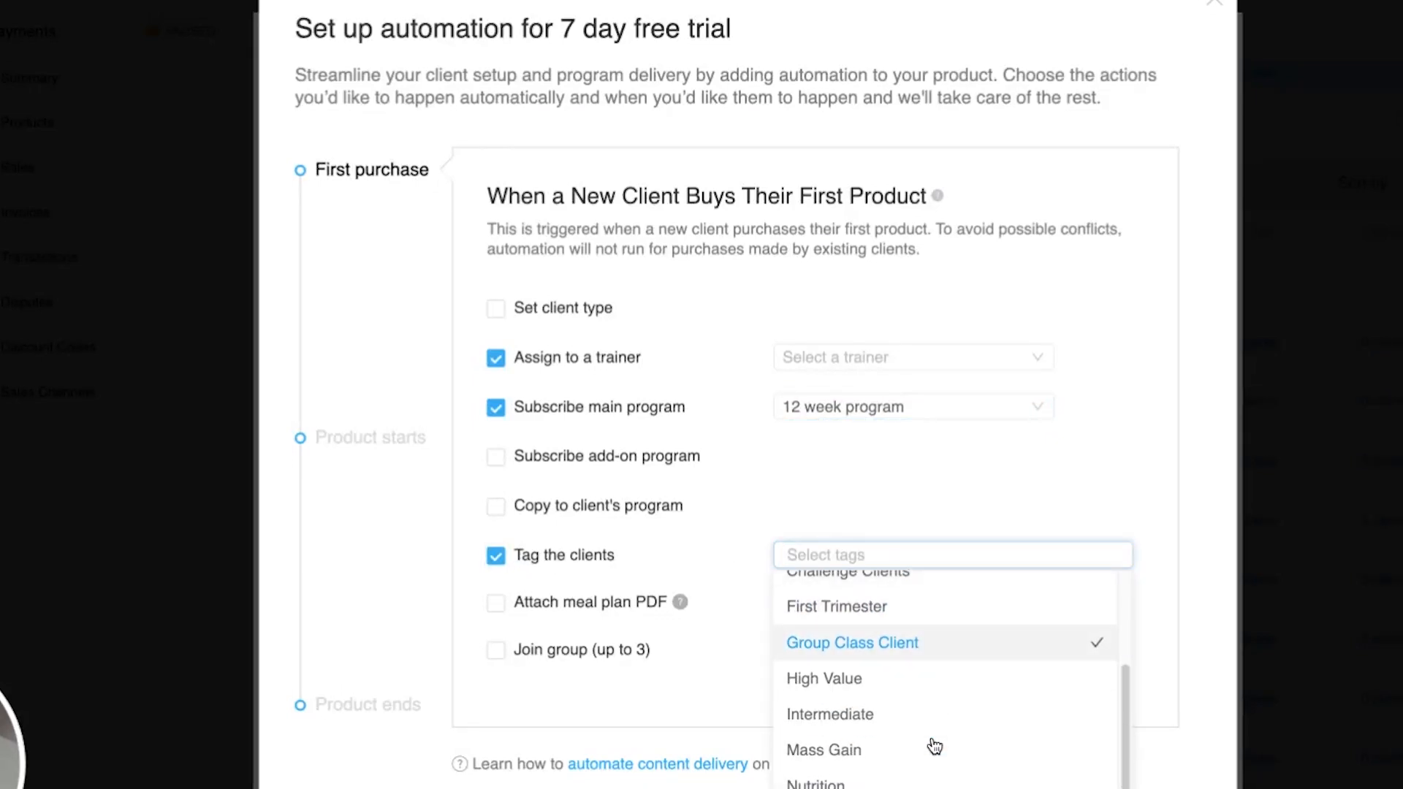
left_click(841, 473)
left_click(556, 553)
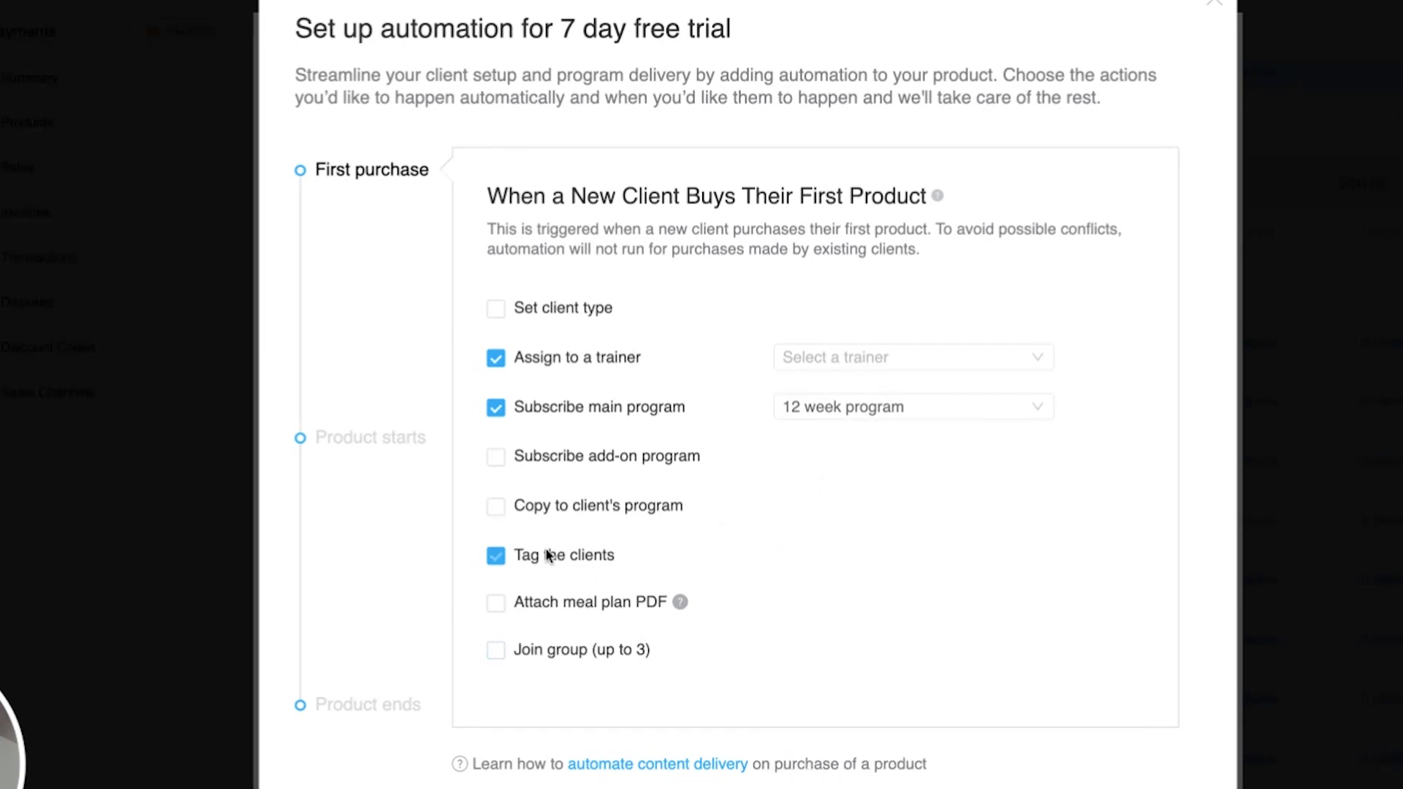
- Enable Attach meal plan PDF and Join group (up to 3) for the first purchase
left_click(563, 603)
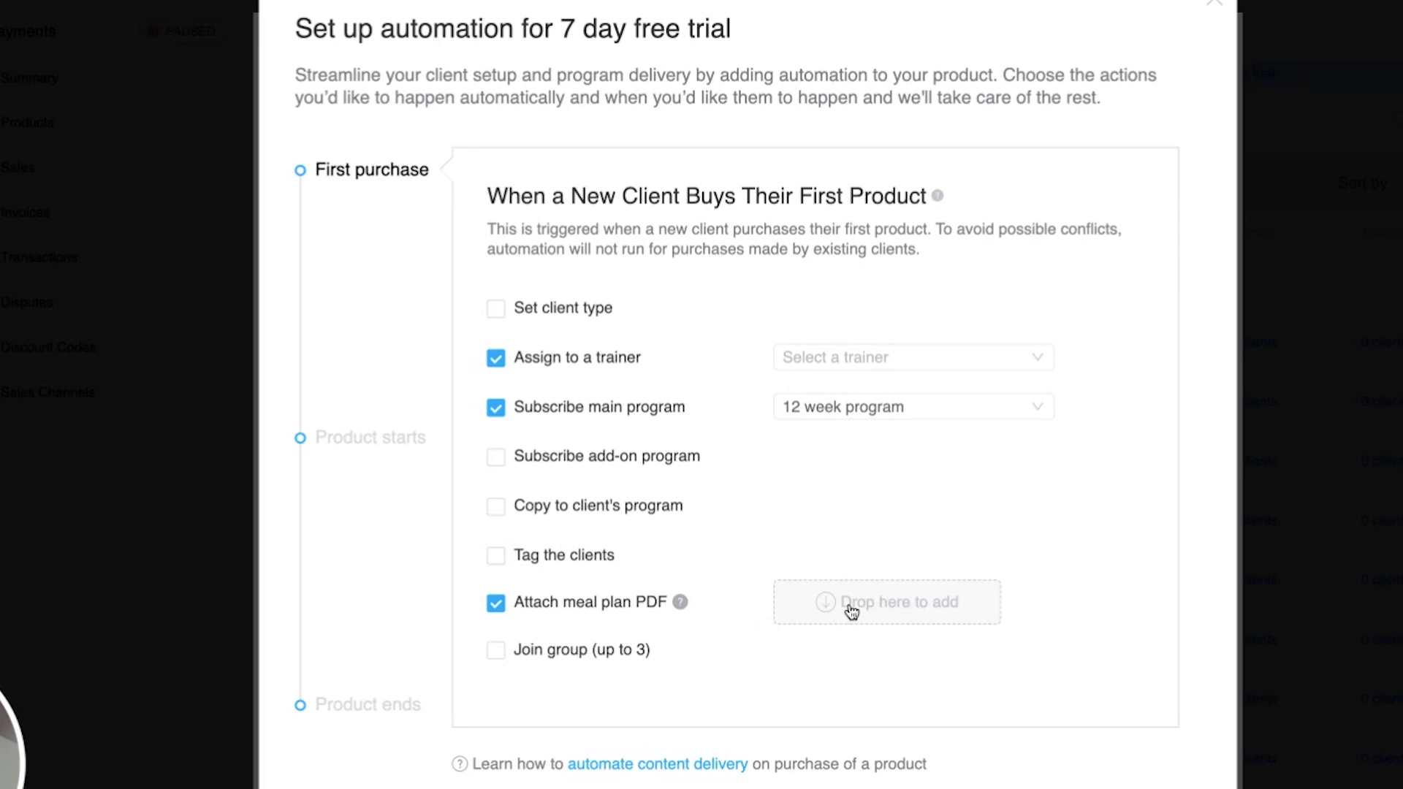
mouse_move(682, 603)
left_click(495, 648)
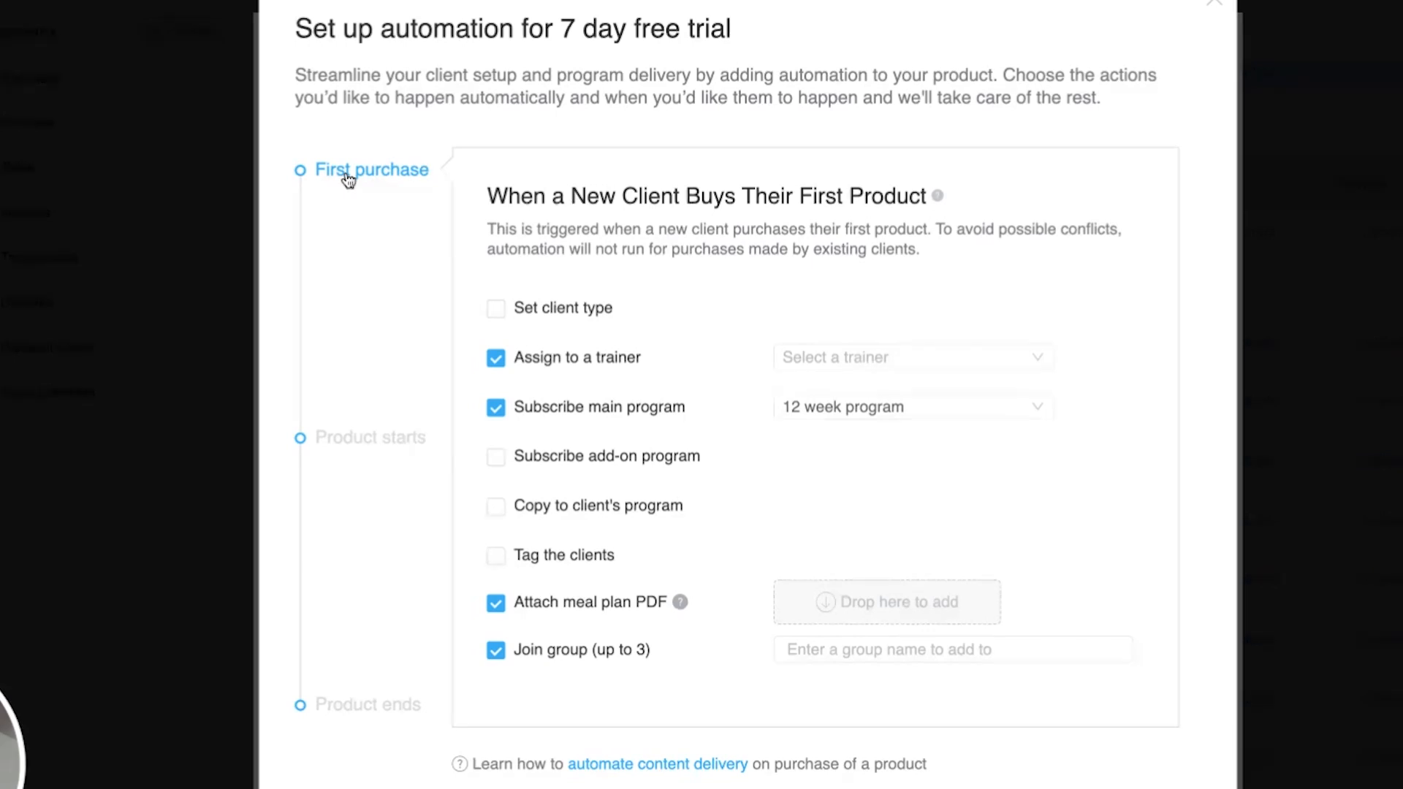
- Under Product ends, enable Set client type and choose Basic
left_click(370, 442)
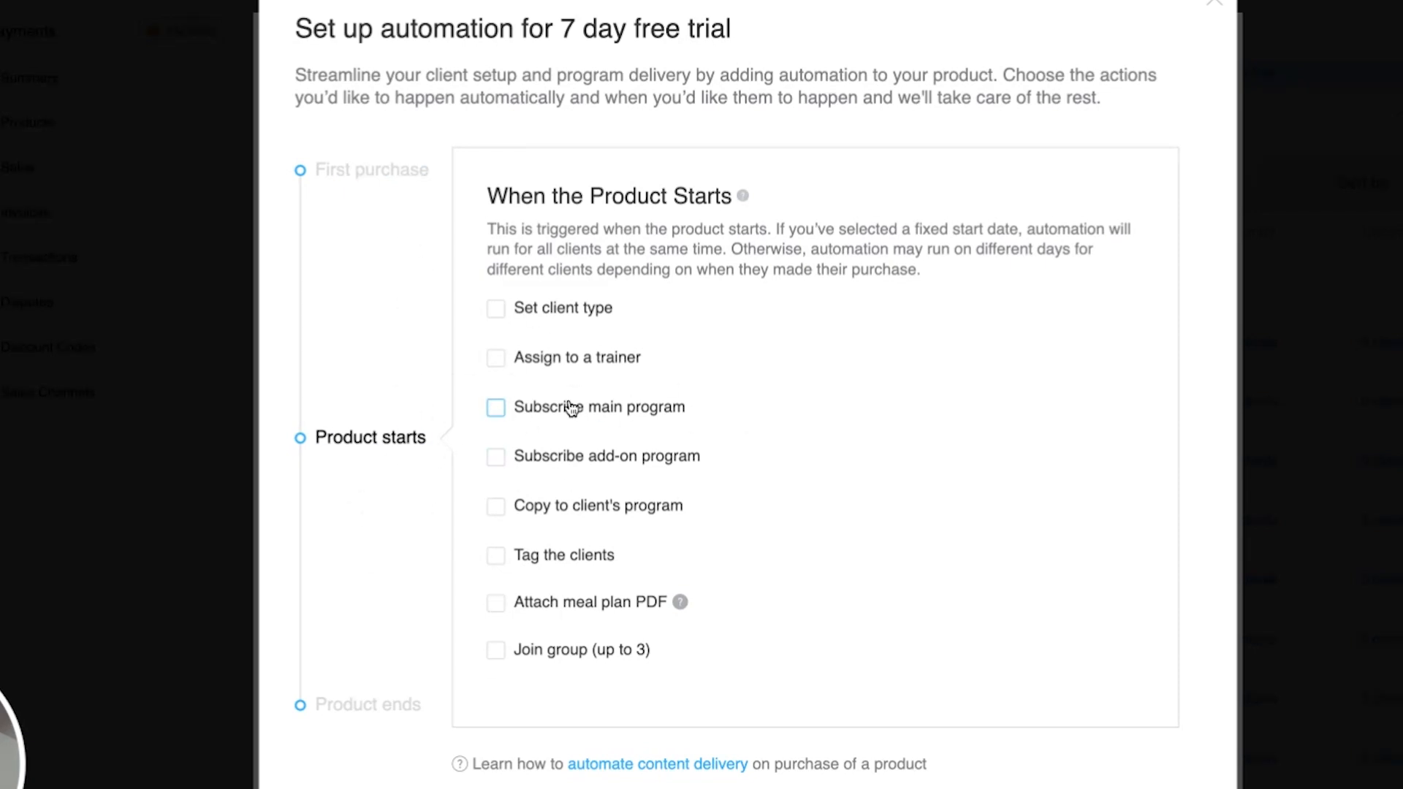
left_click(377, 707)
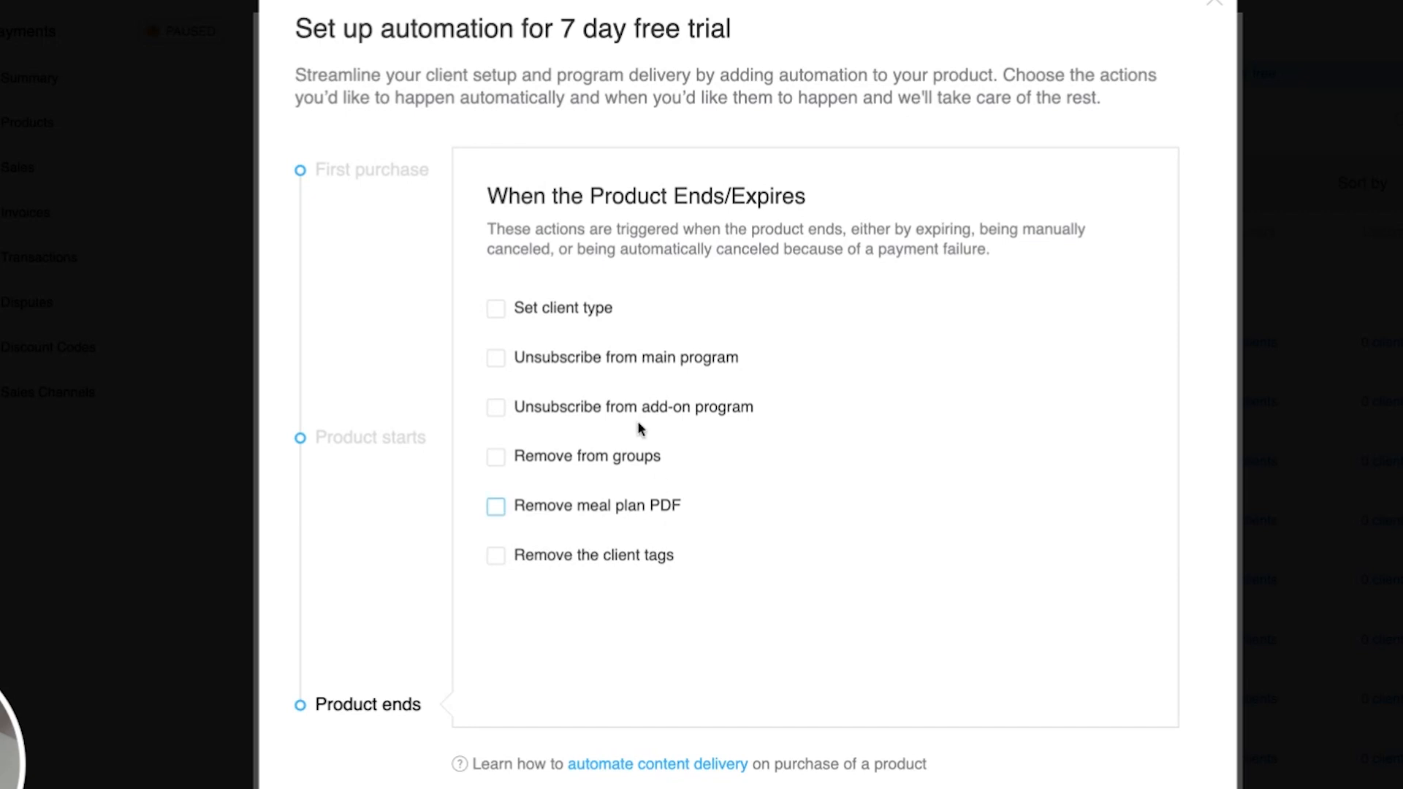
left_click(570, 313)
left_click(840, 321)
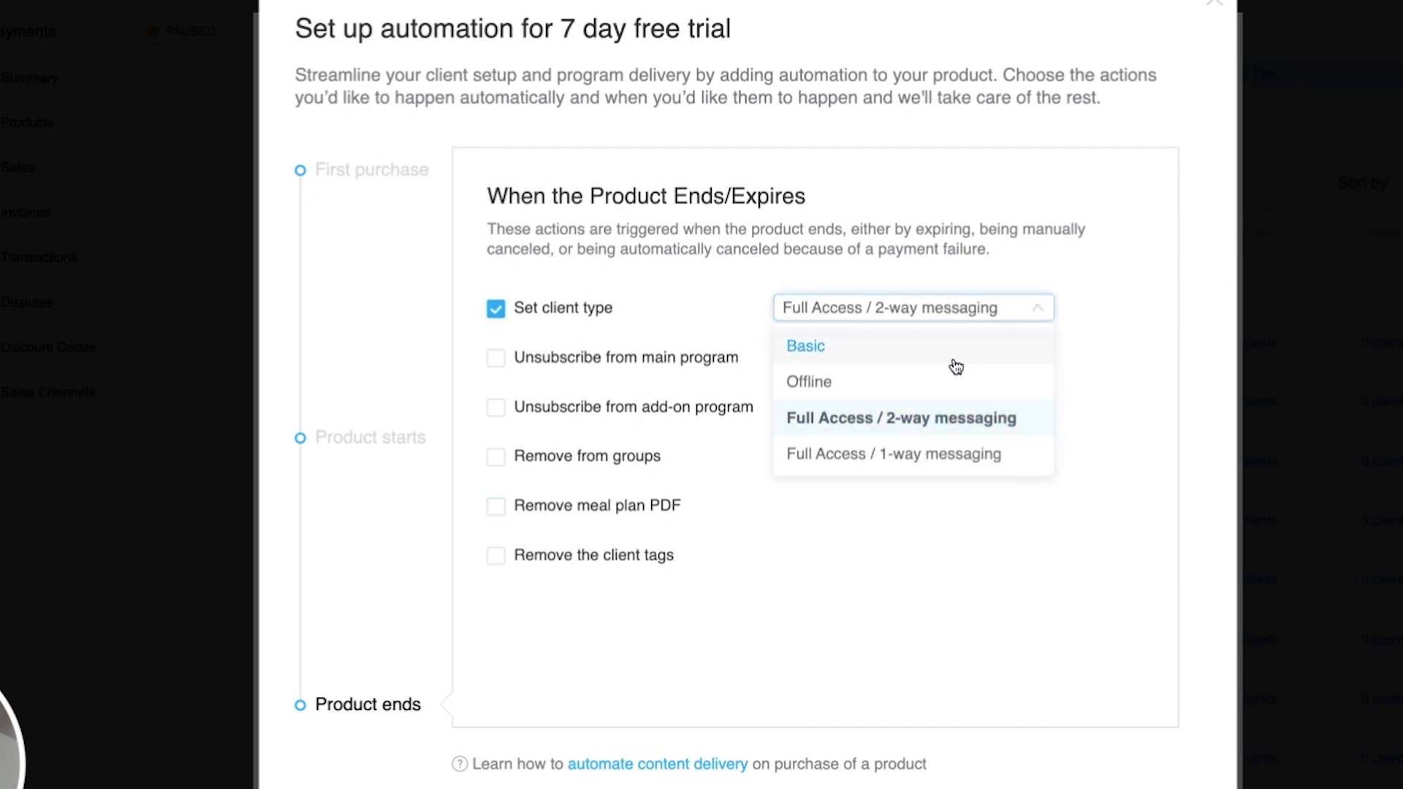
left_click(853, 354)
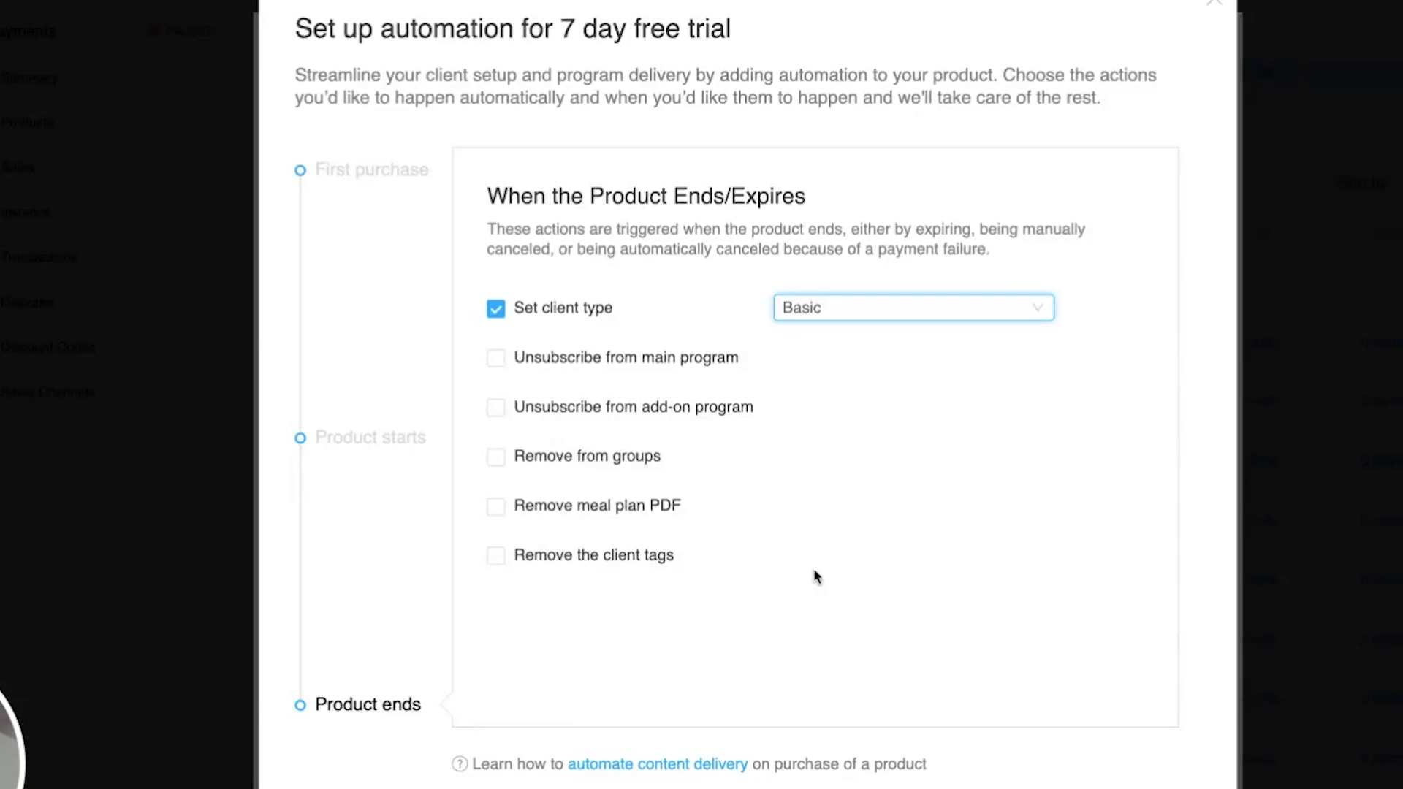
- Close the automation setup and the product dialog
left_click(1212, 3)
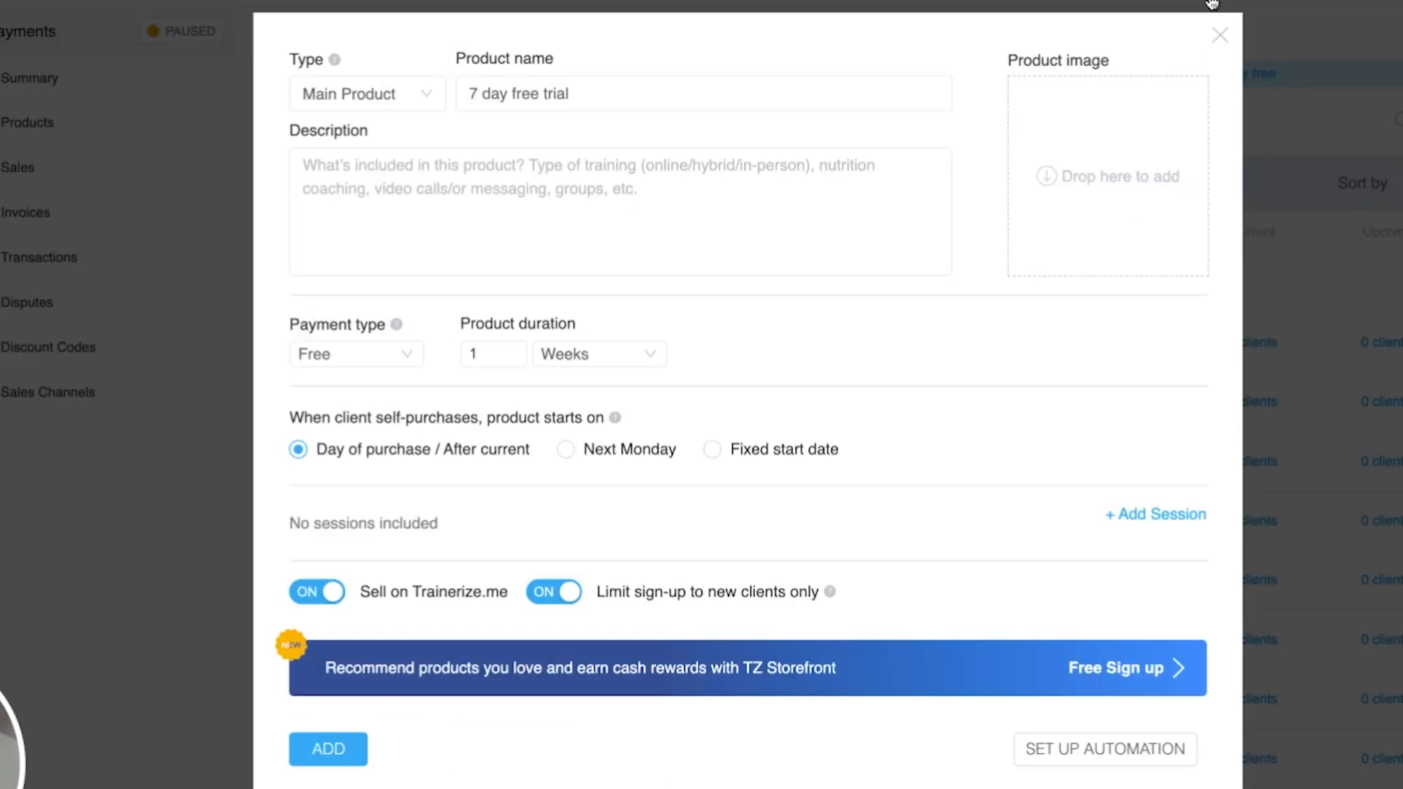
left_click(1210, 40)
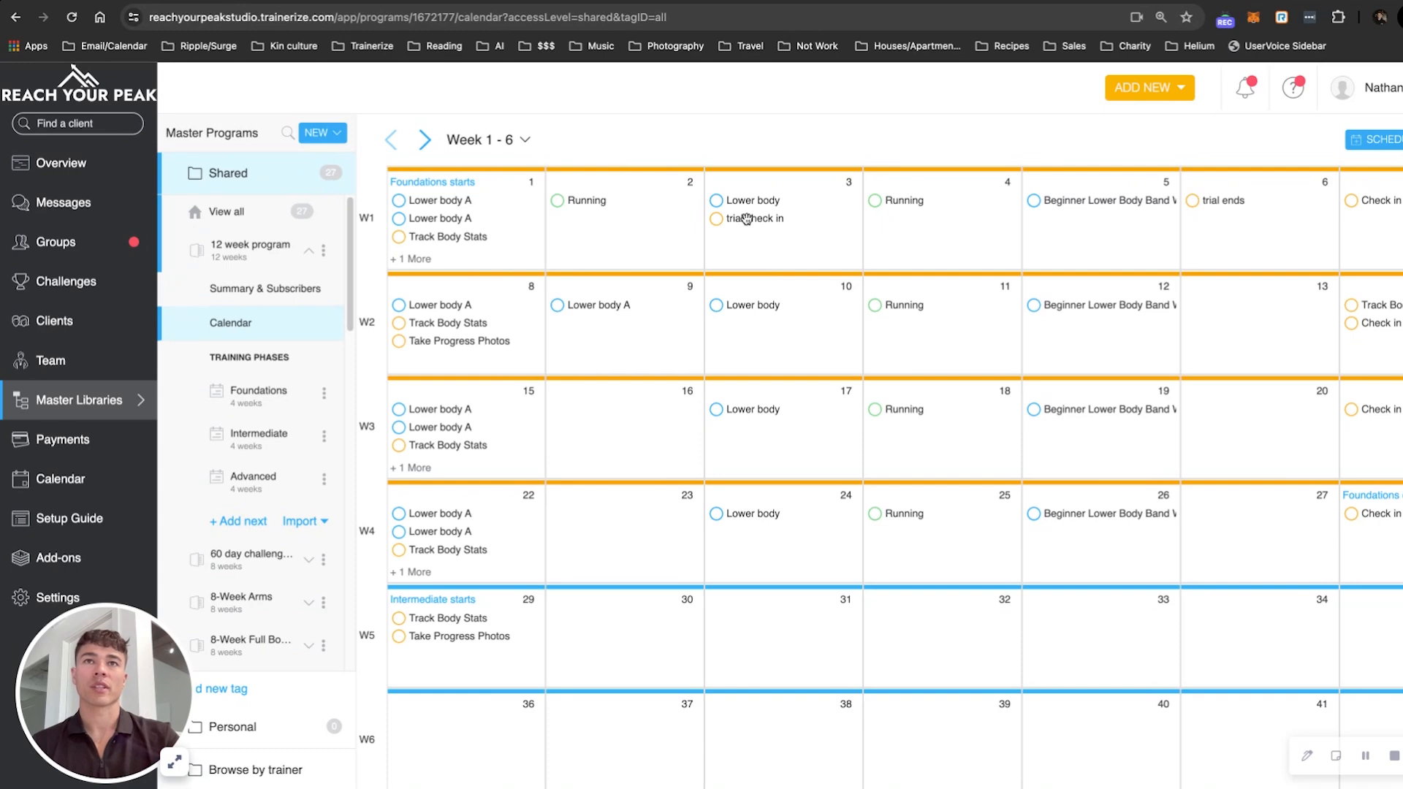
- Review the "trial check in" and "trial ends" auto messages in the 12 week program calendar
left_click(747, 219)
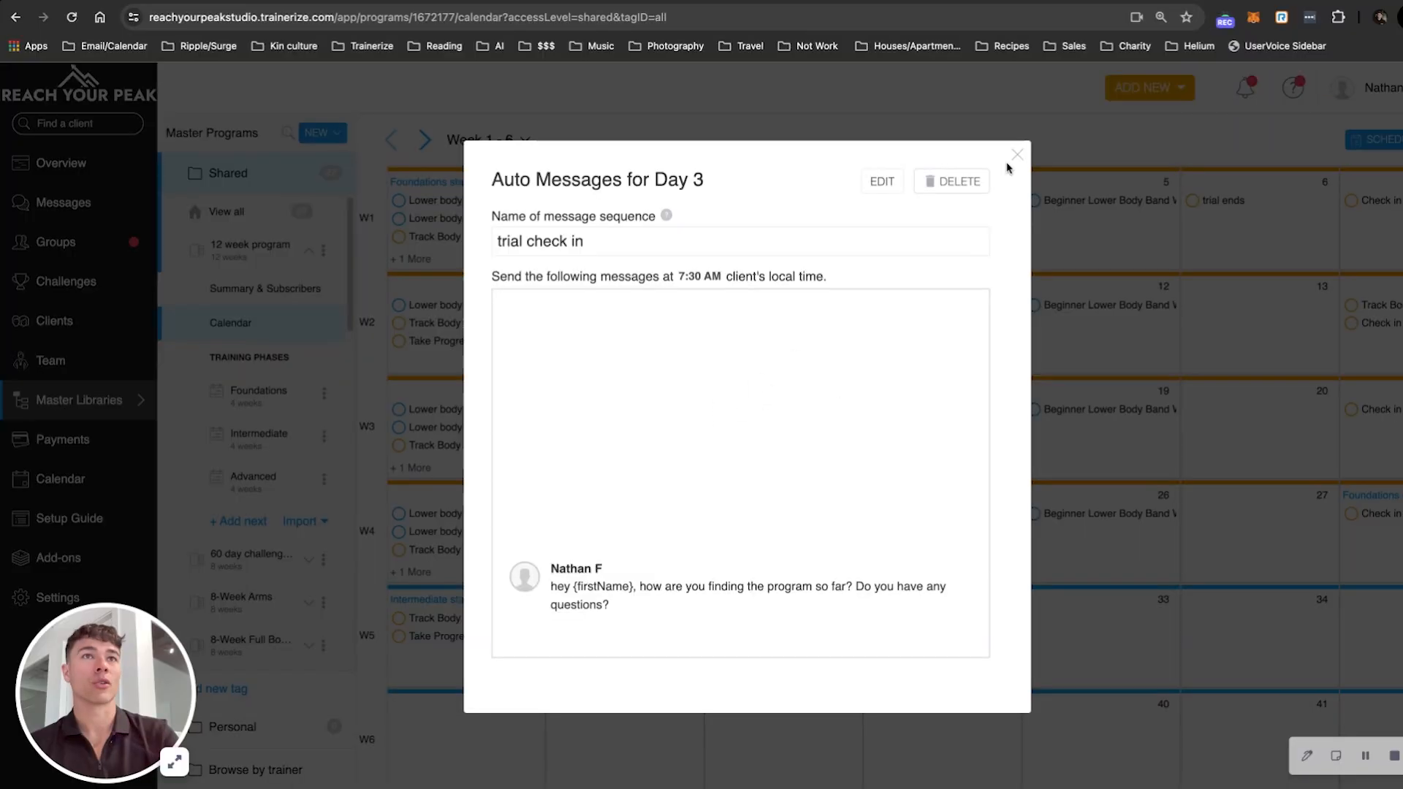
left_click(1013, 161)
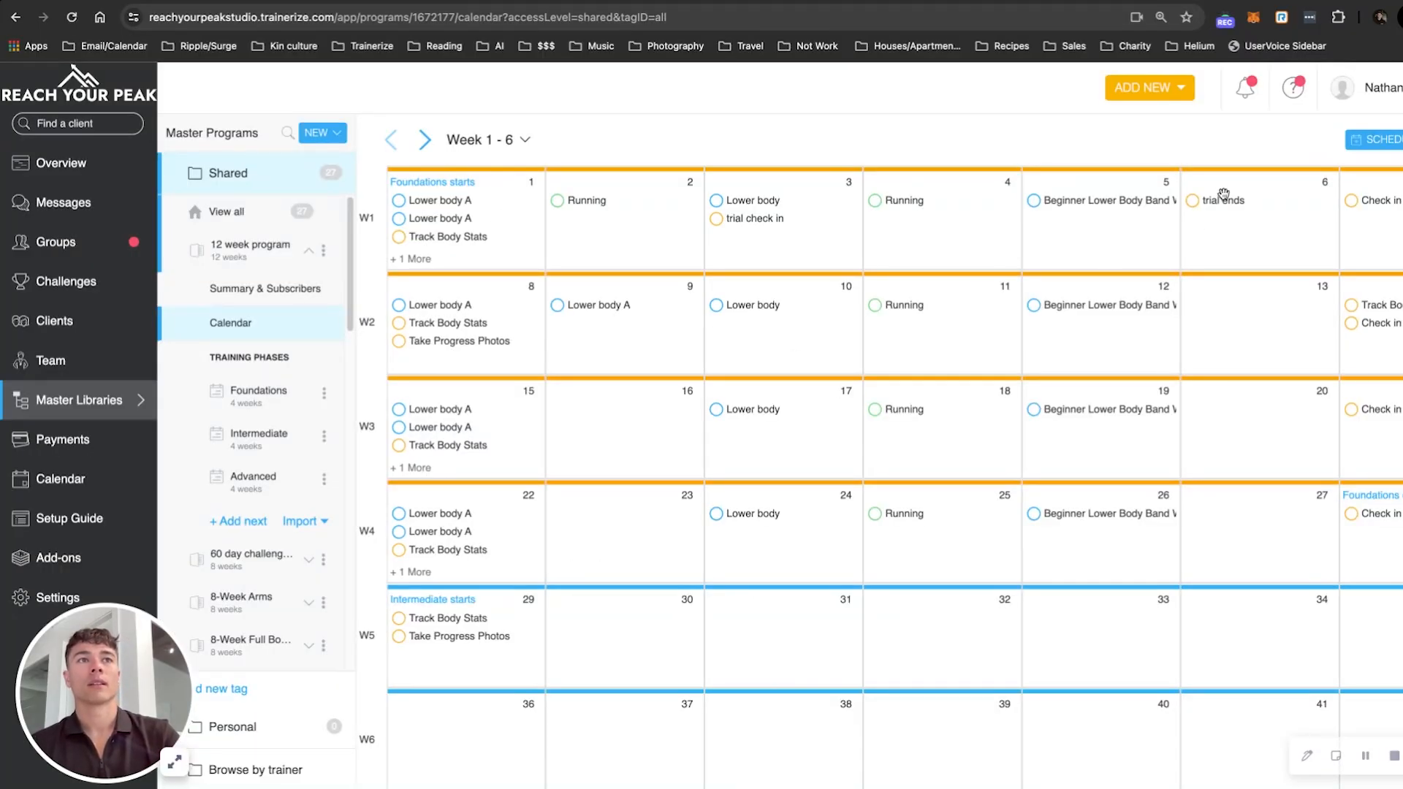
left_click(1212, 200)
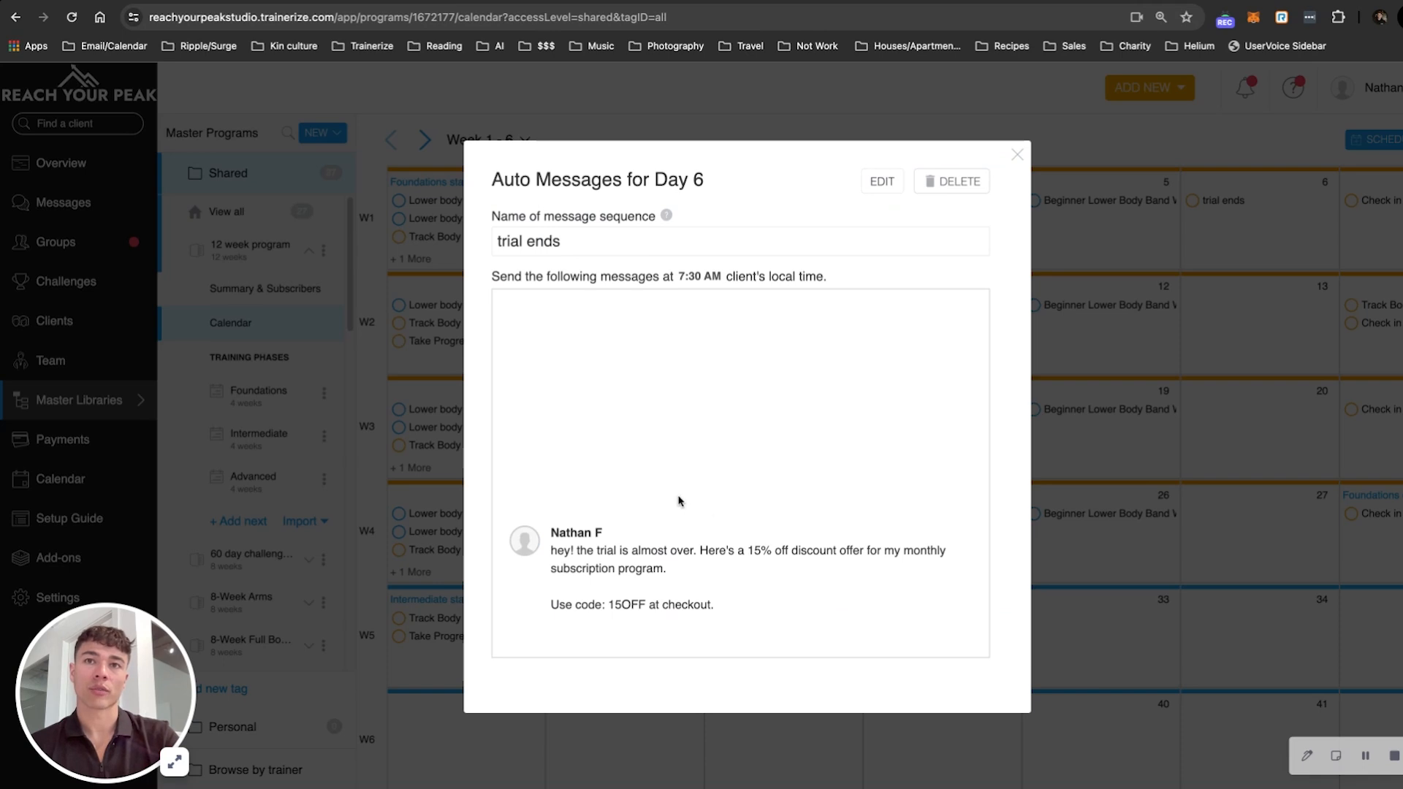
left_click_drag(575, 605, 719, 608)
left_click(755, 599)
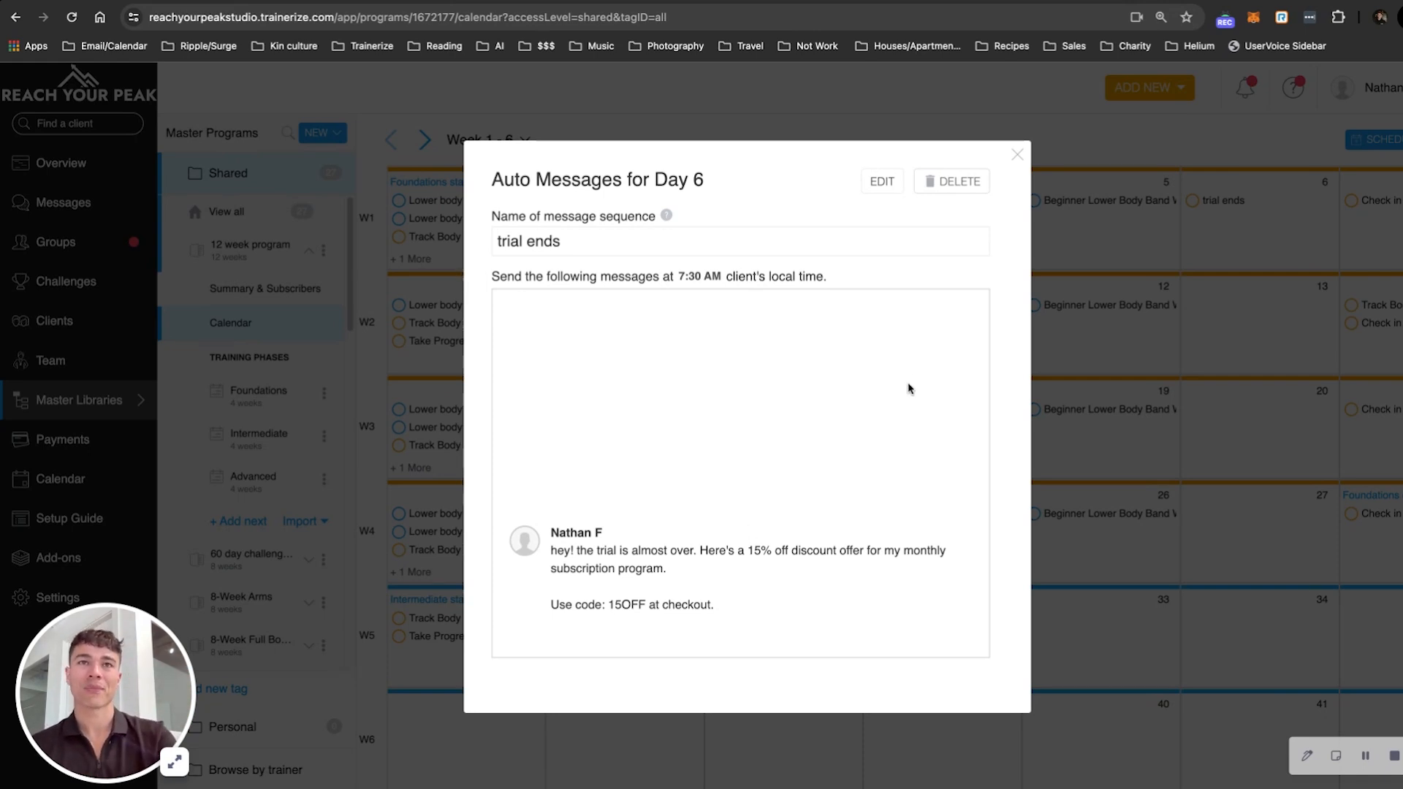
left_click(1016, 157)
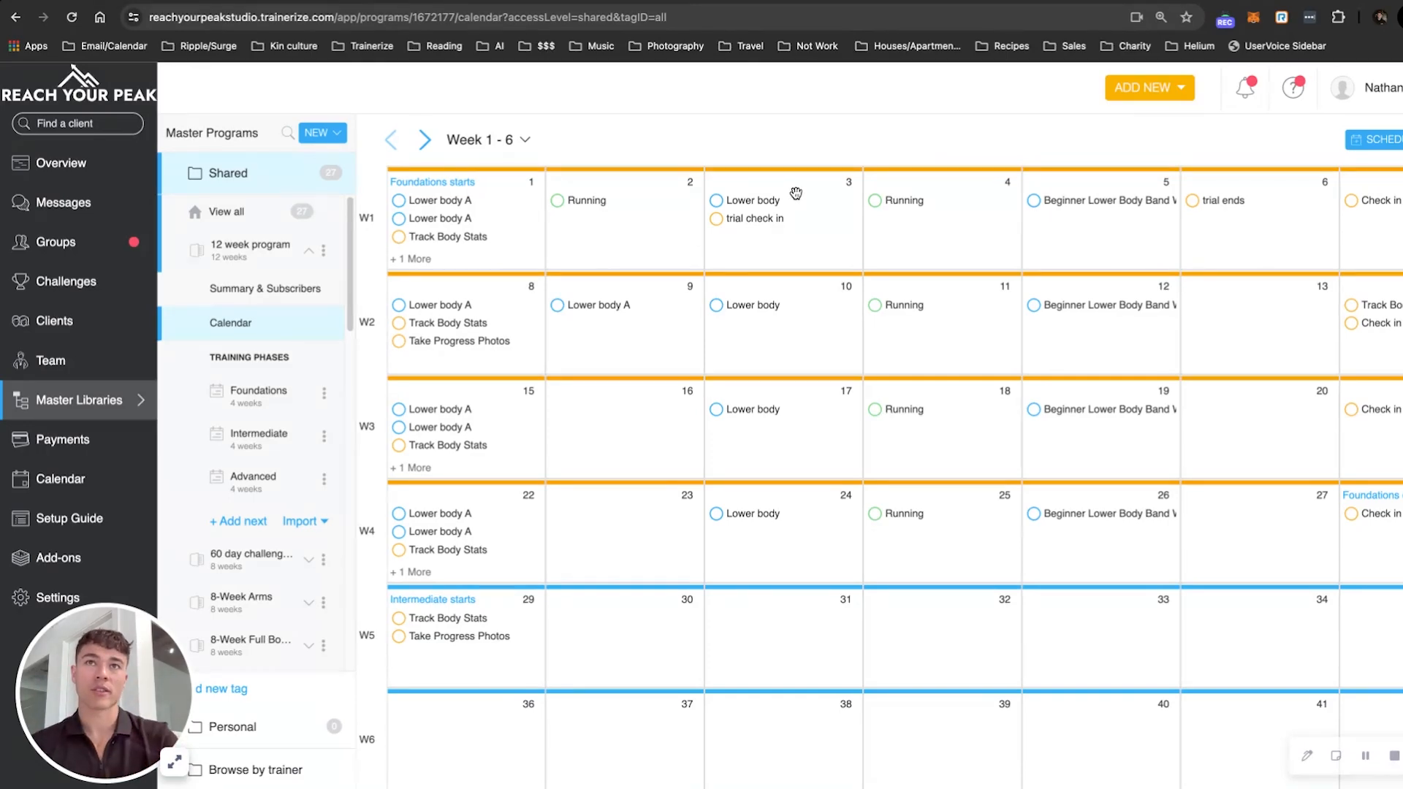
- View the Day 3 Lower body workout, then open the Clients page
left_click(751, 198)
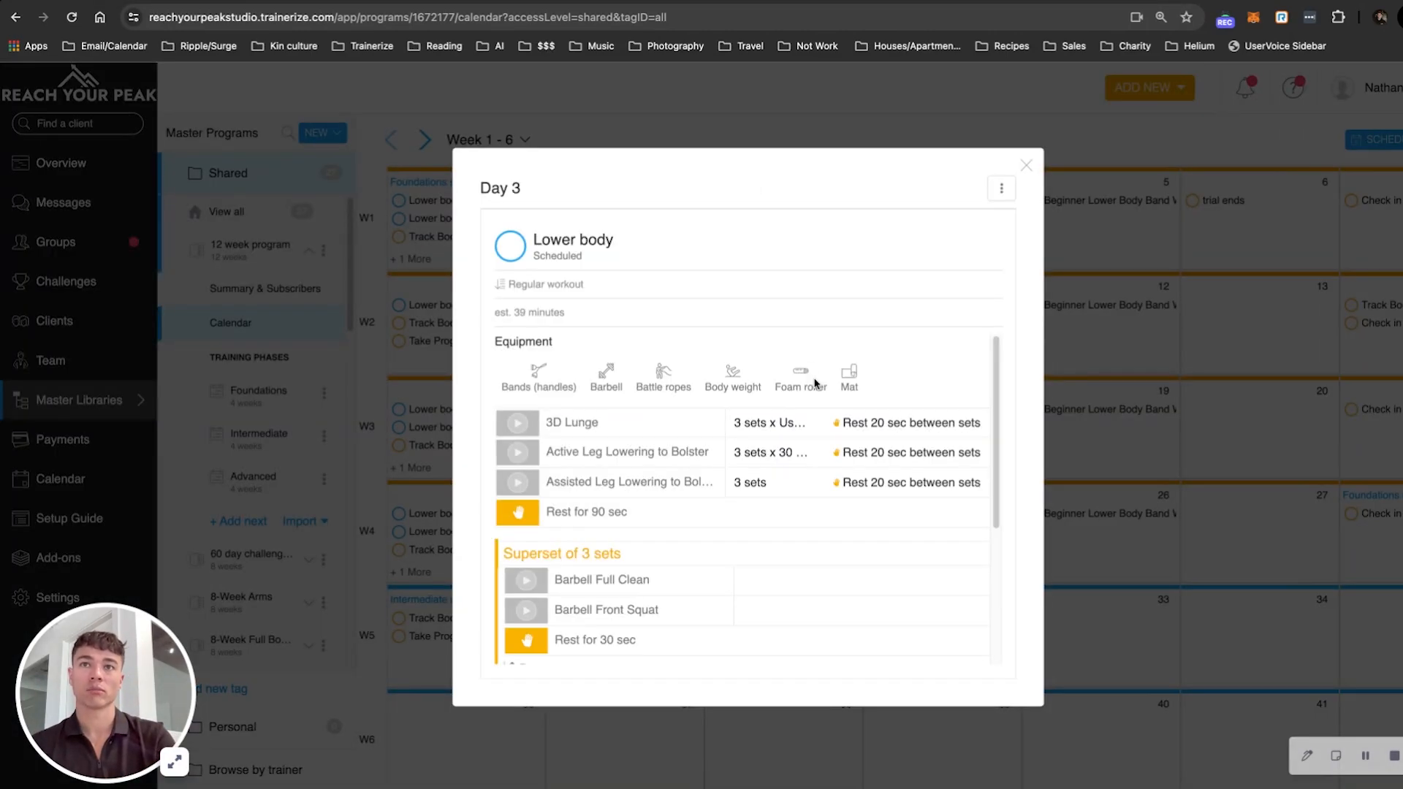
left_click(1027, 166)
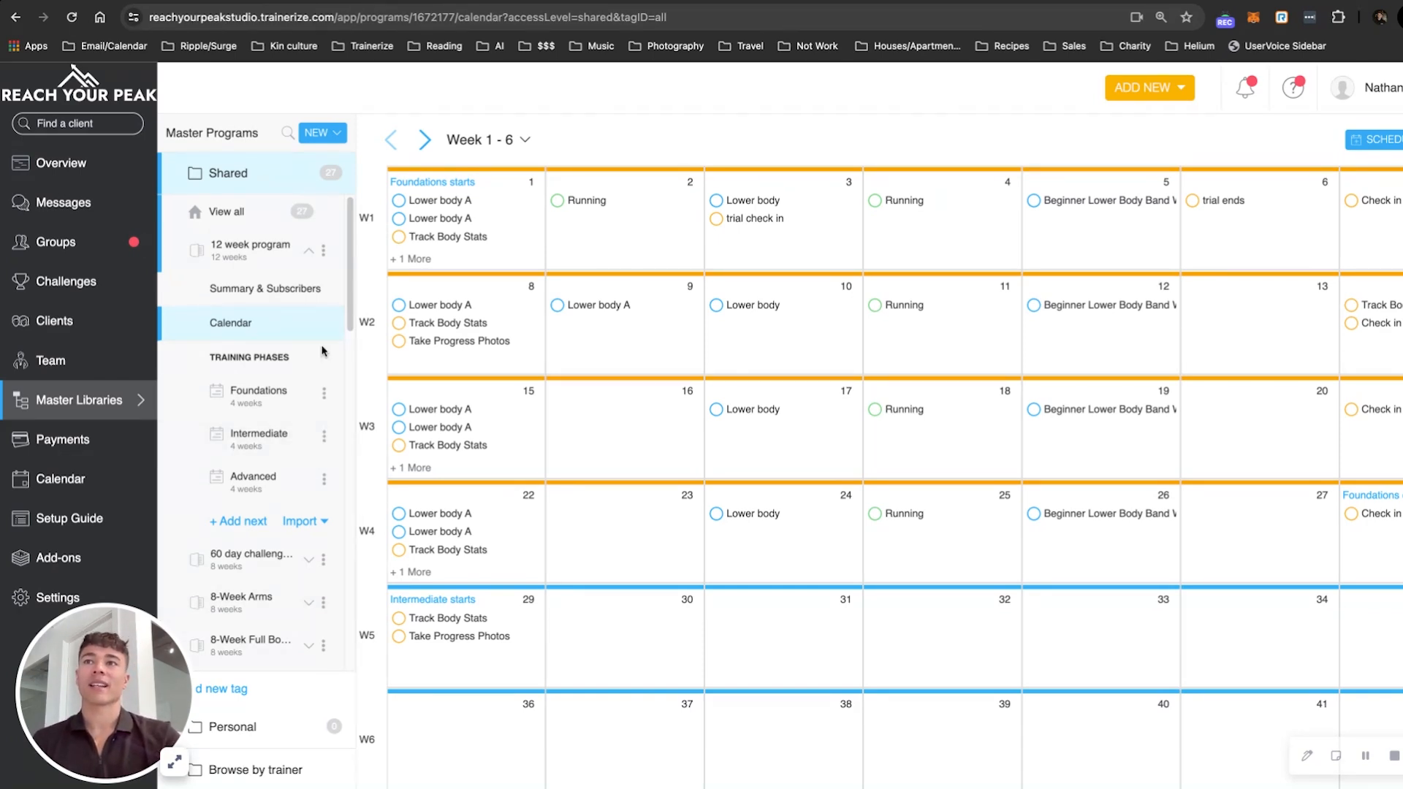
left_click(98, 323)
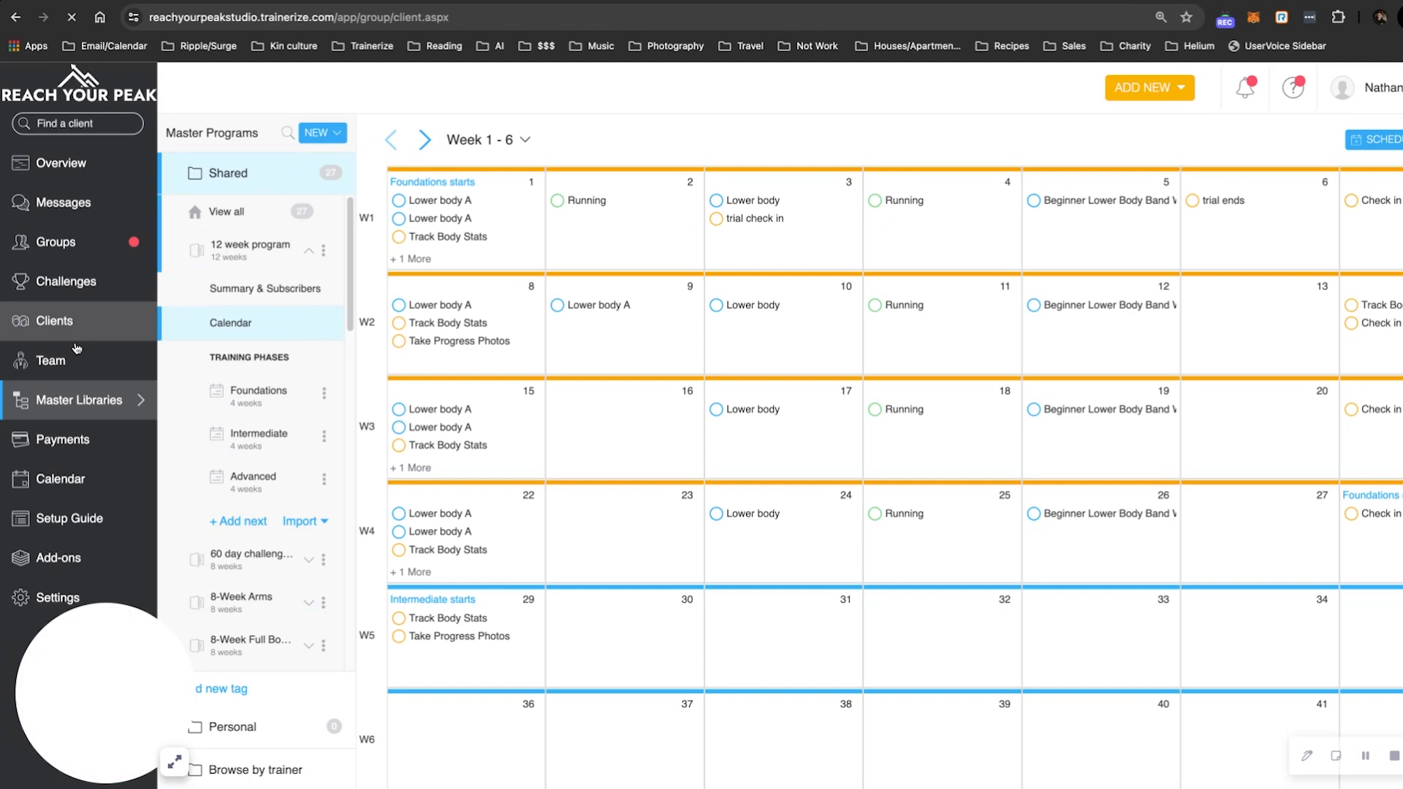